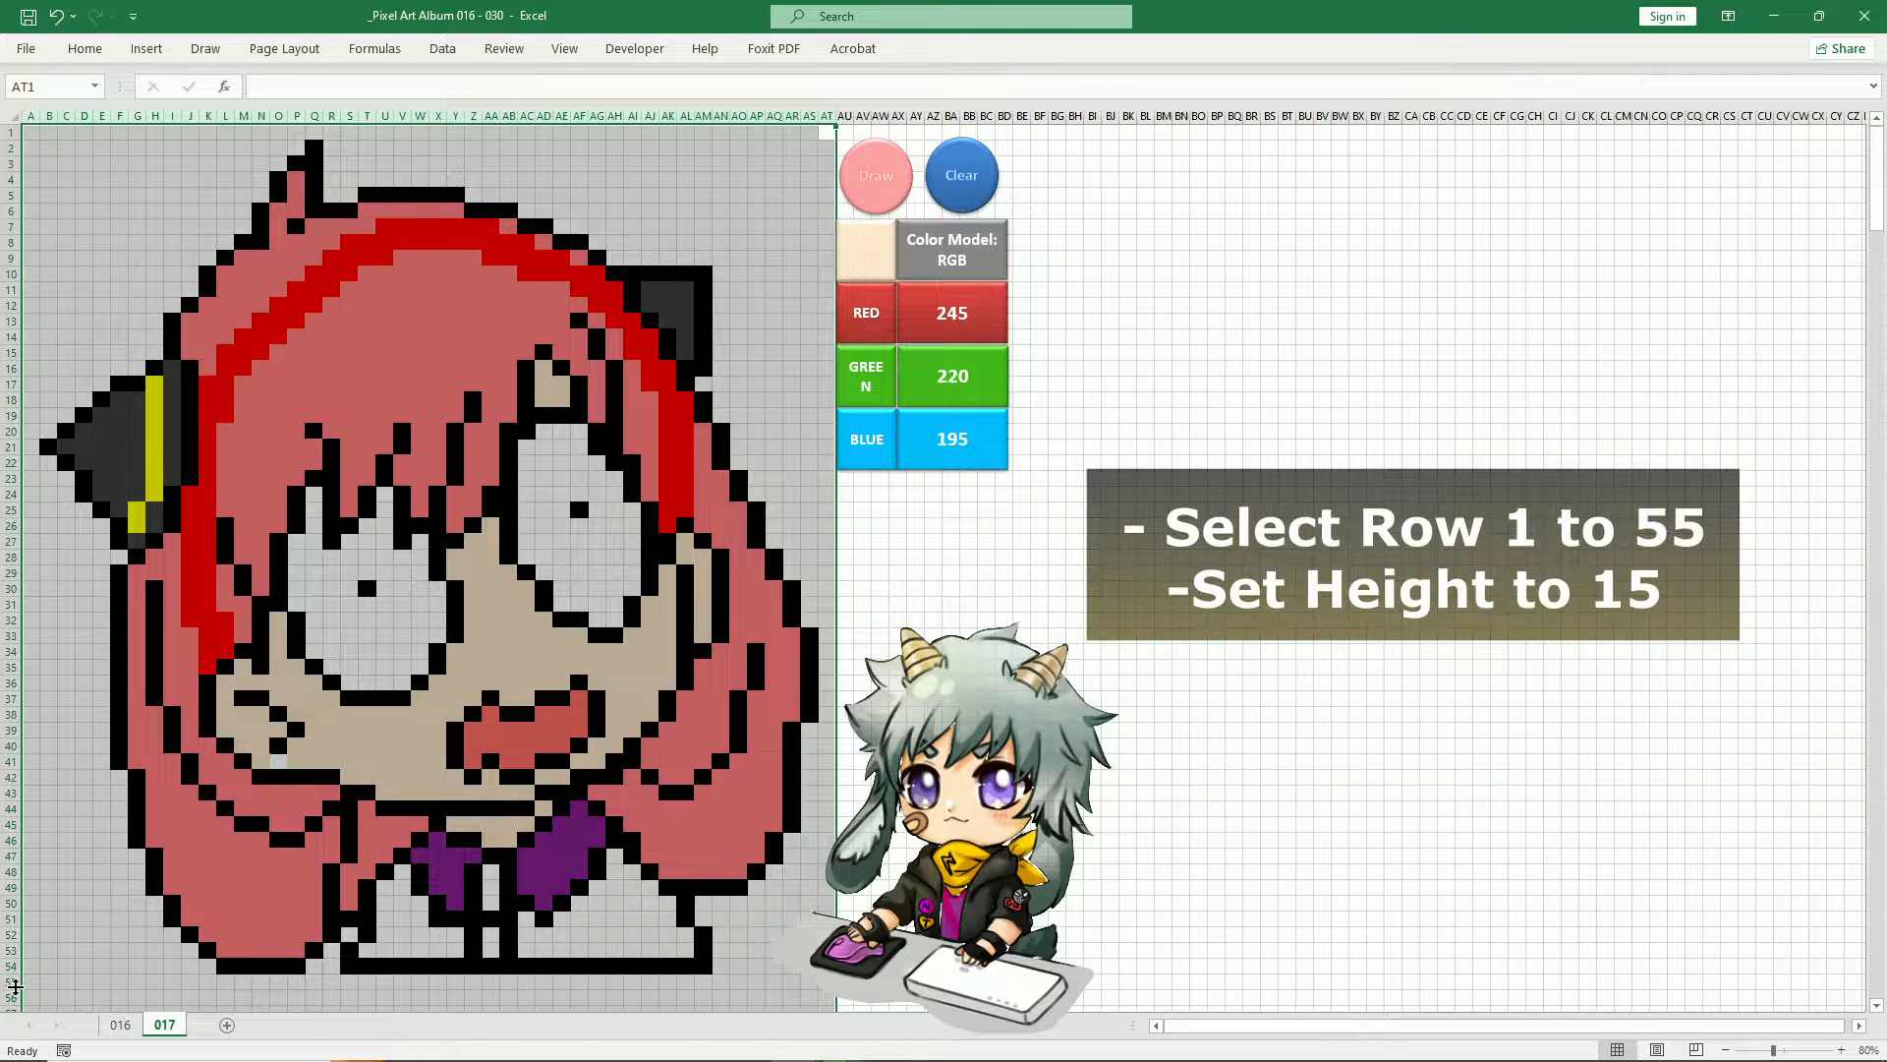
# Set the height of rows 1 to 55 to 15
pyautogui.moveTo(12, 982); pyautogui.dragTo(8, 131)
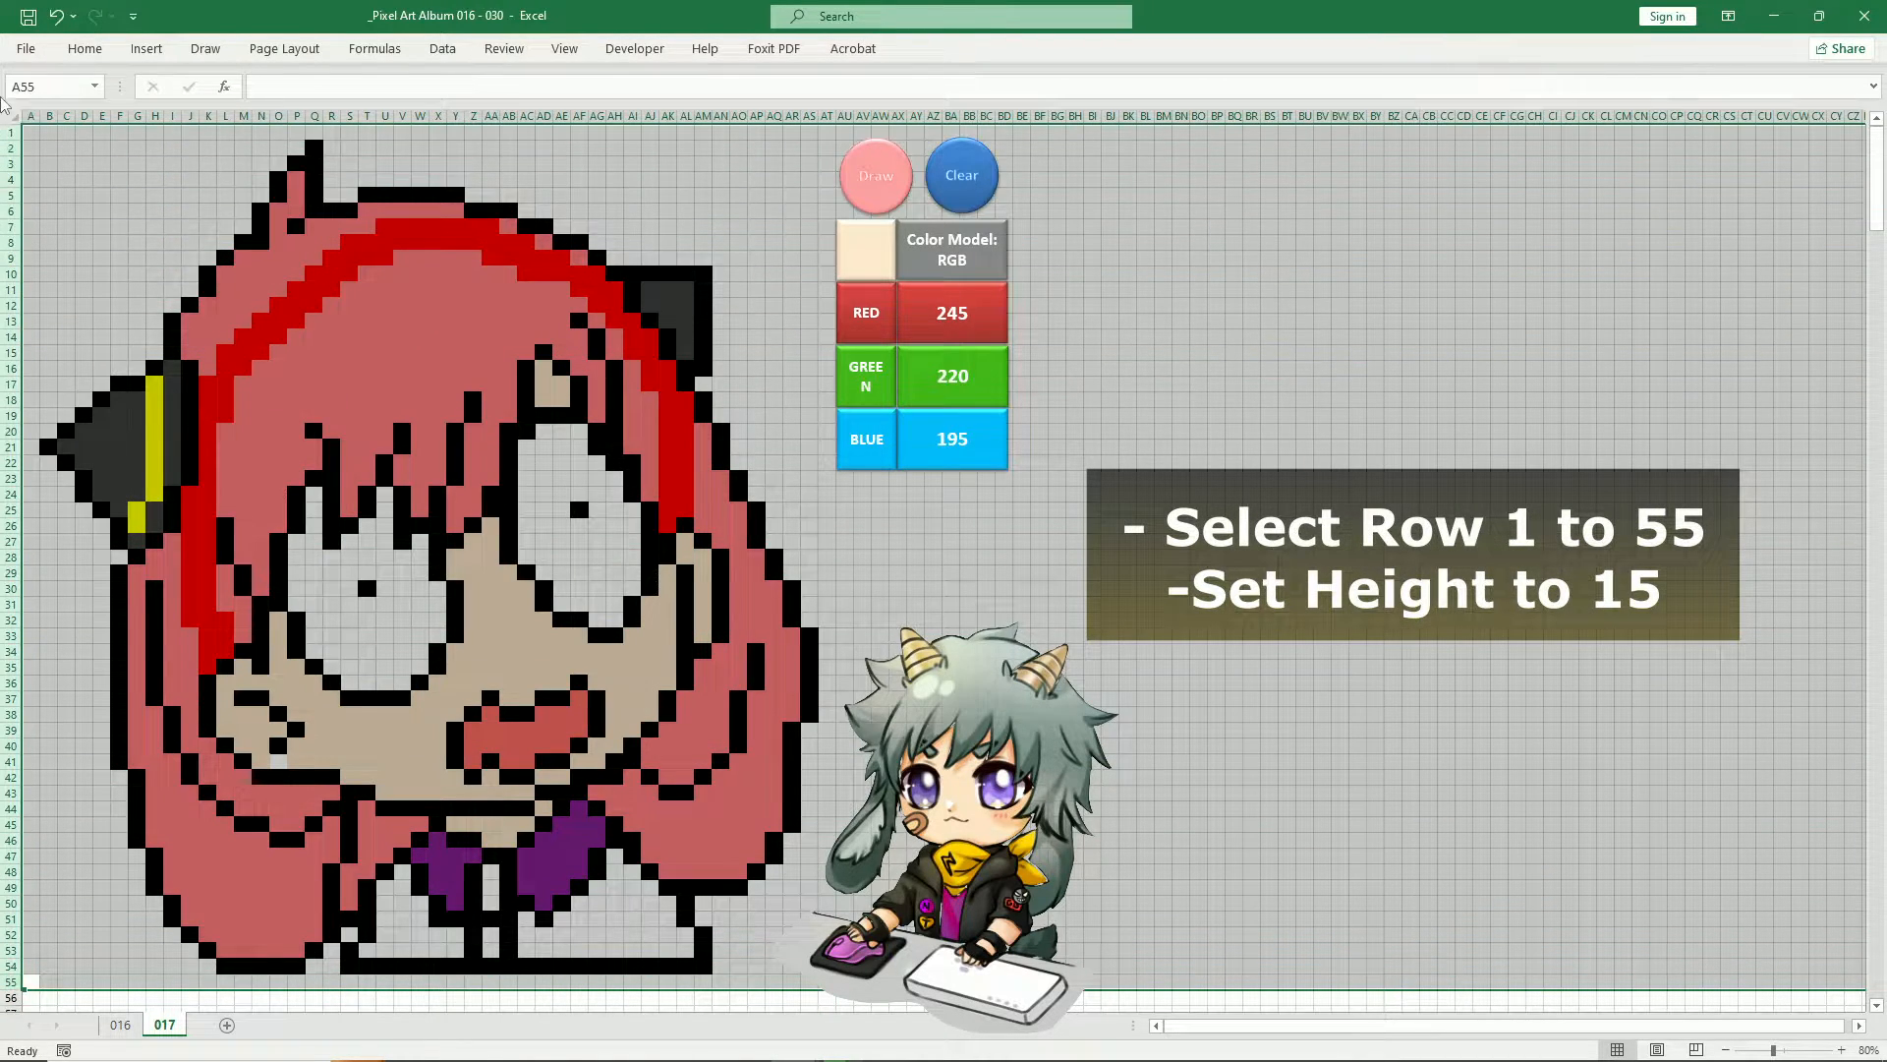
pyautogui.rightClick(761, 352)
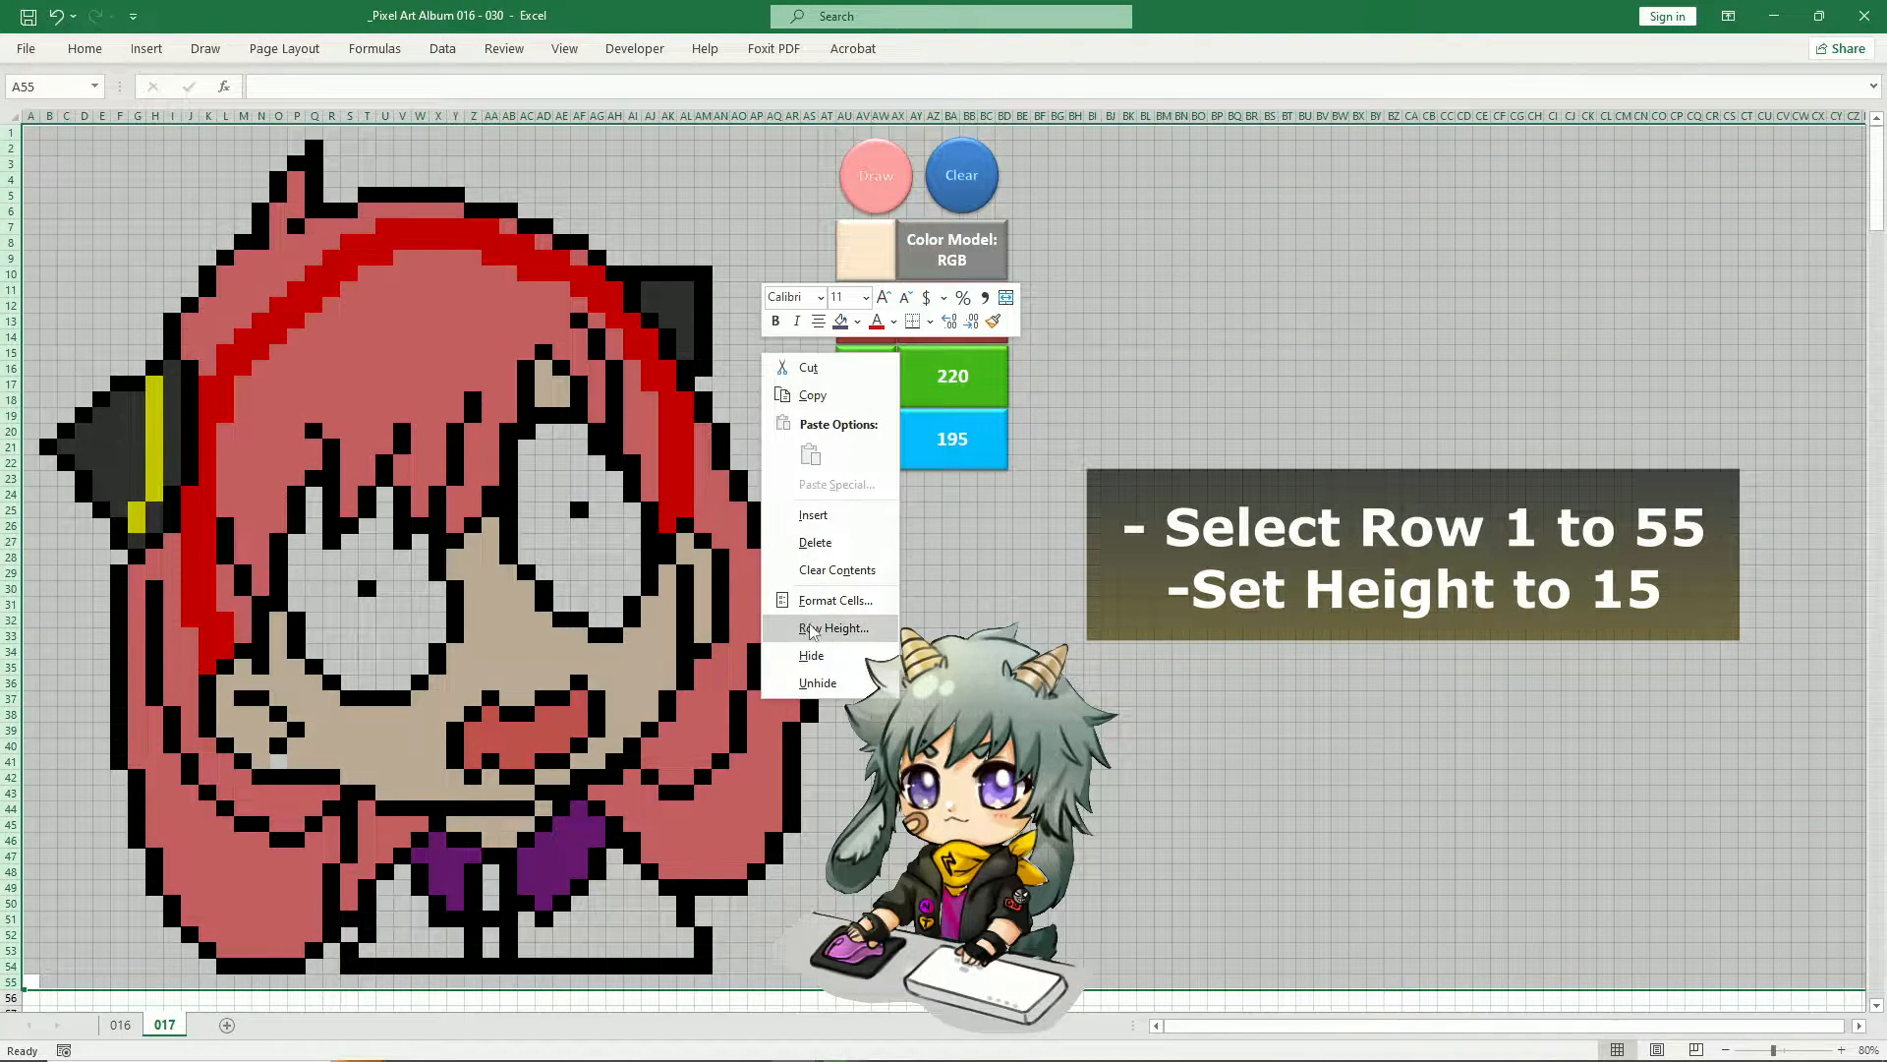
pyautogui.click(852, 632)
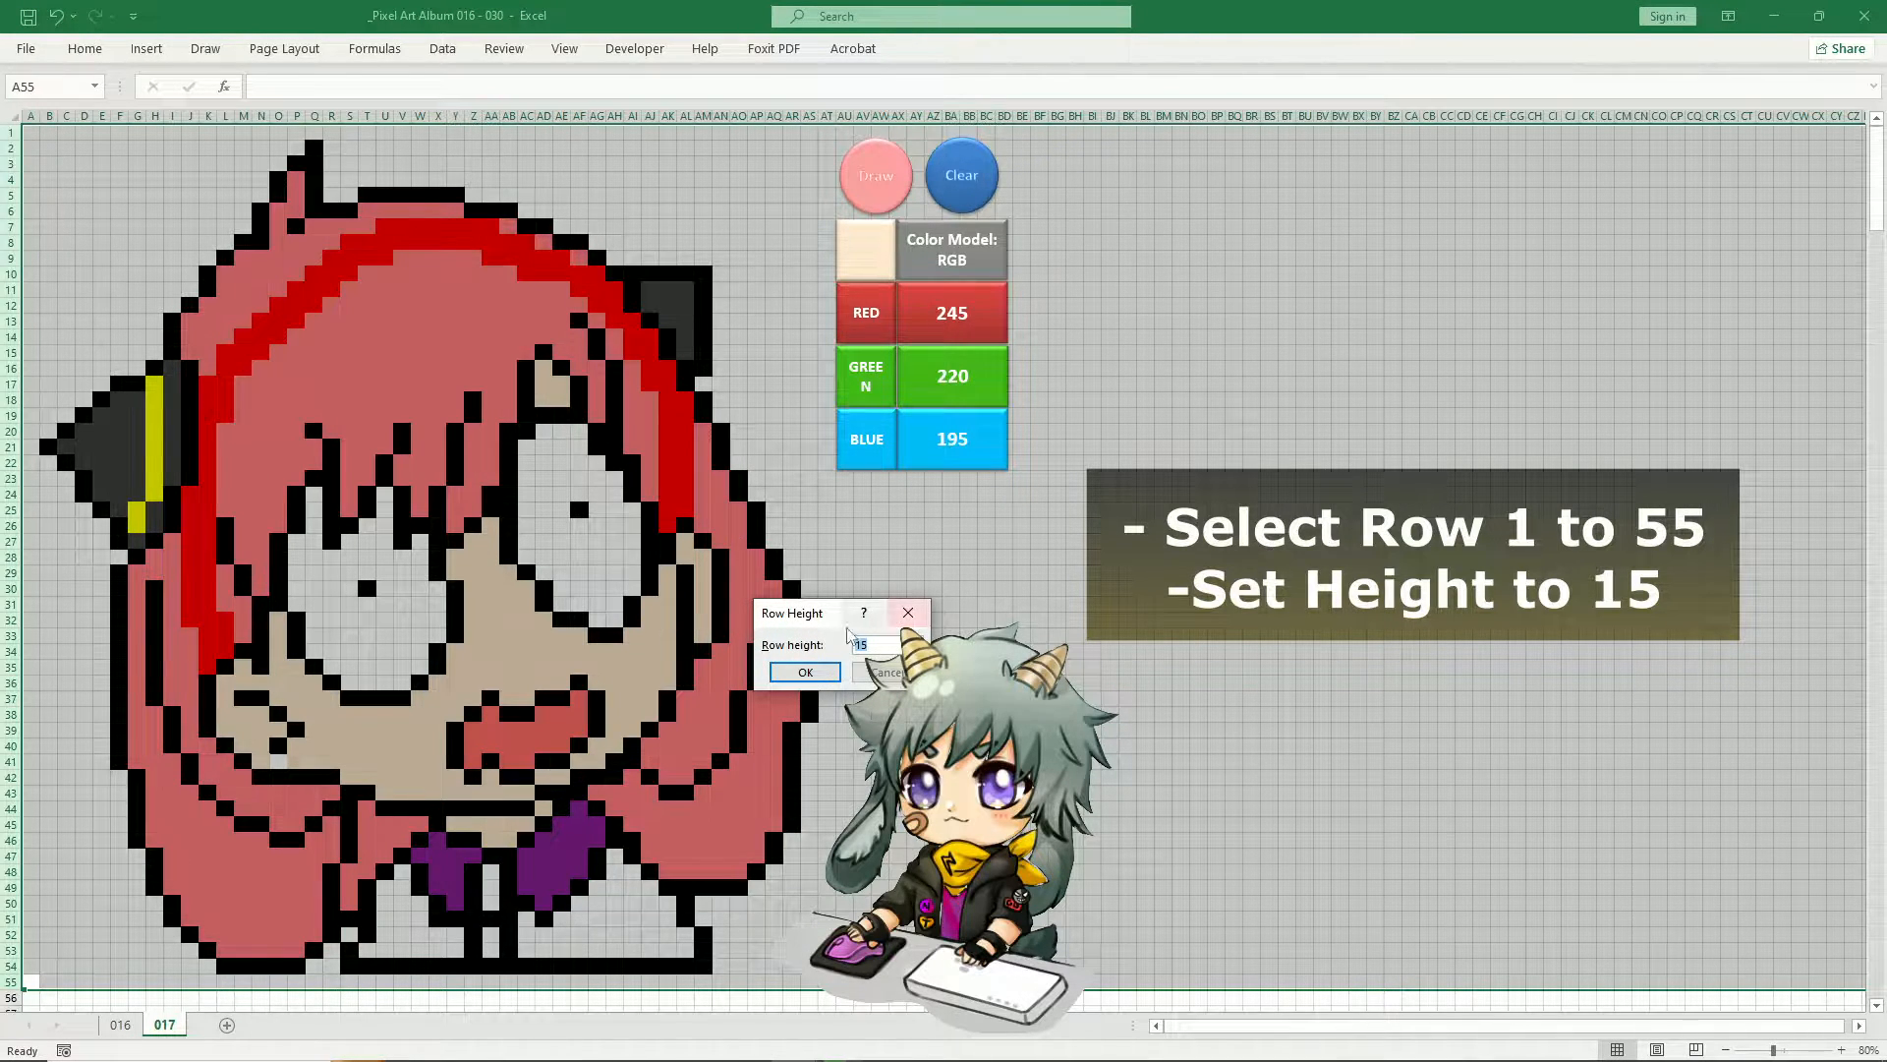
pyautogui.click(805, 672)
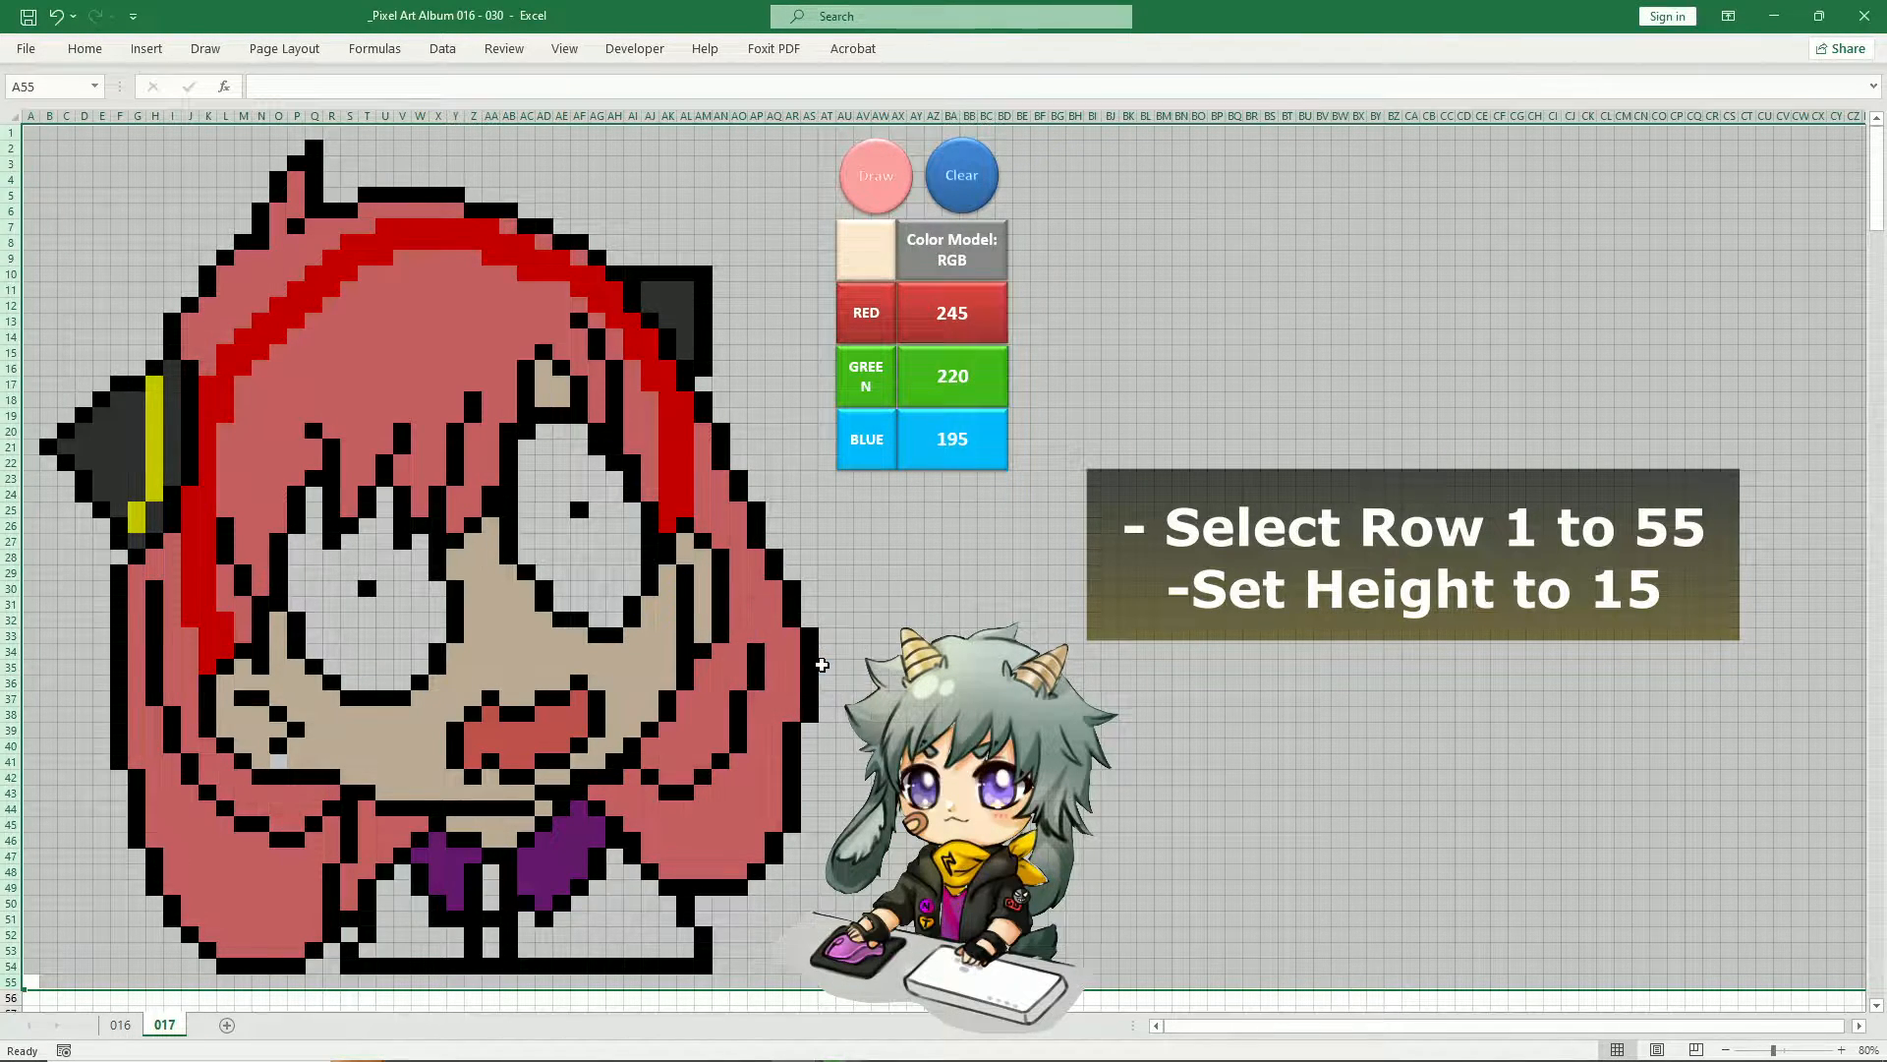
# Open the custom fill colour settings for the empty cell AU31
pyautogui.click(844, 603)
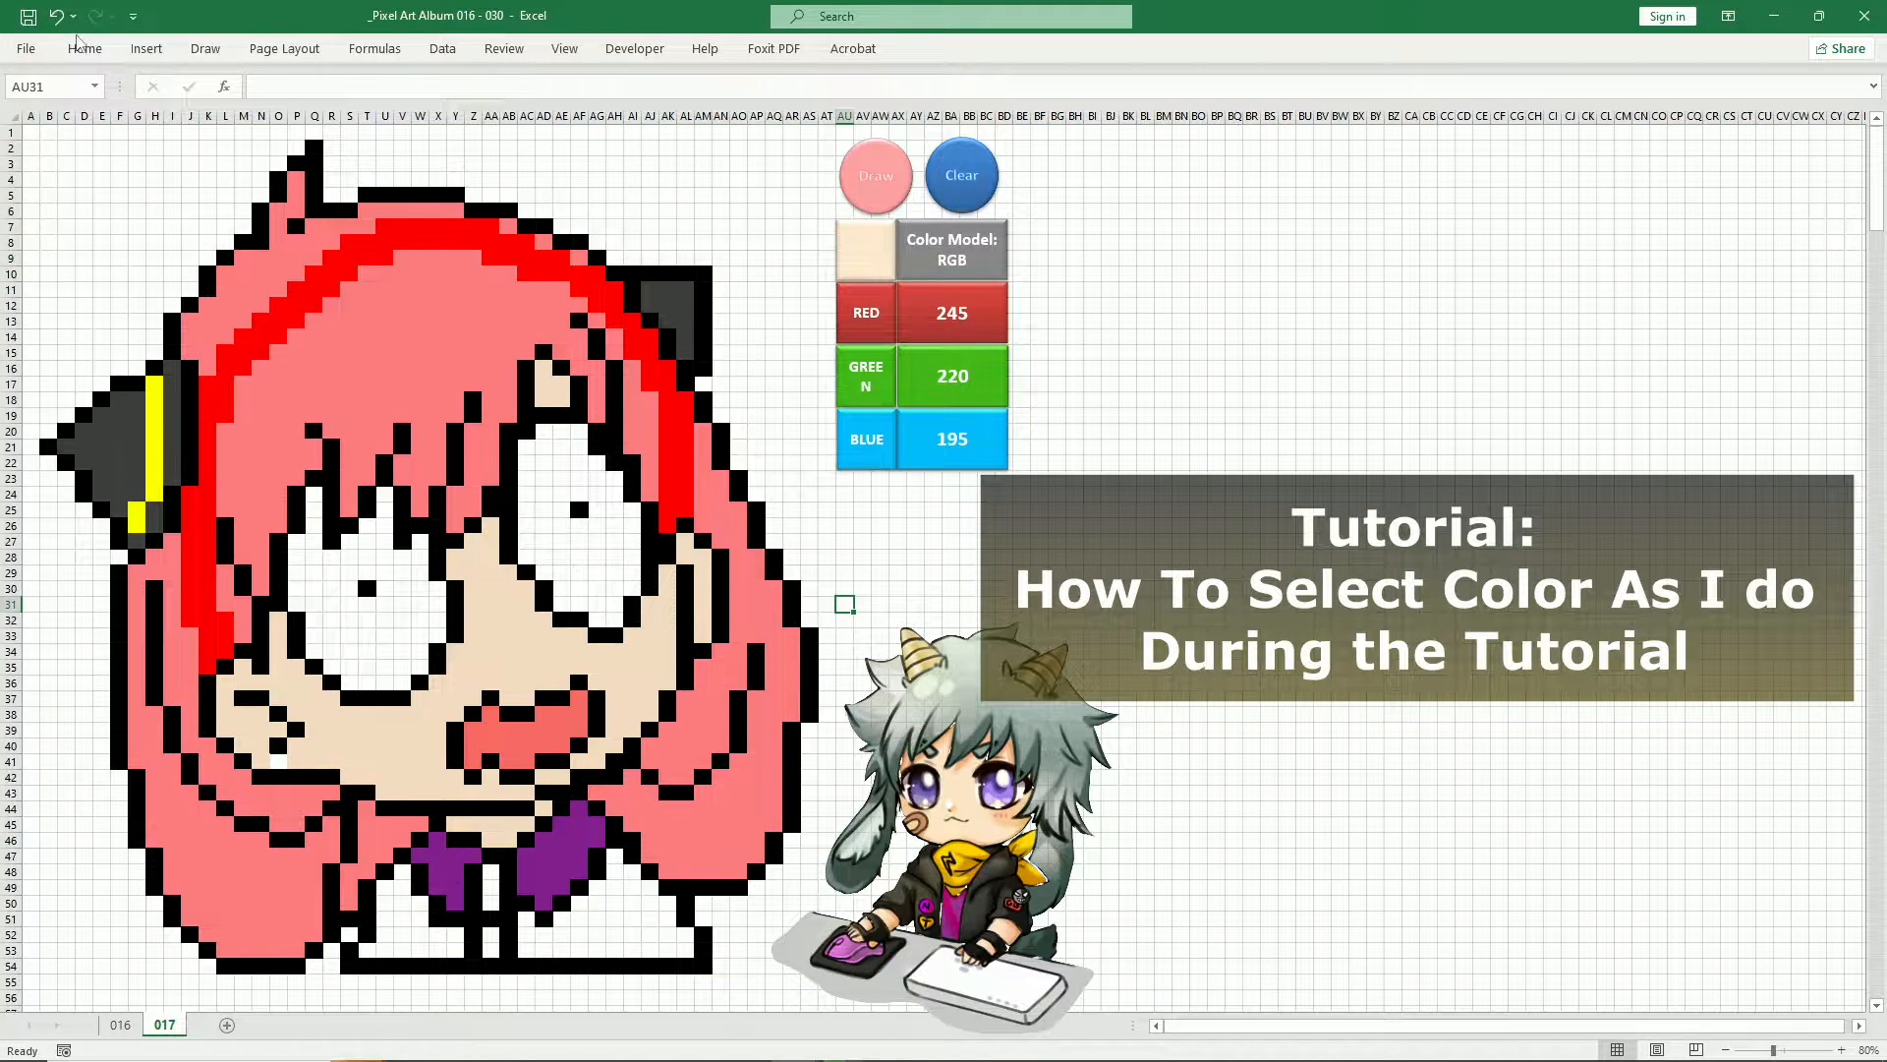
pyautogui.click(85, 48)
pyautogui.click(335, 118)
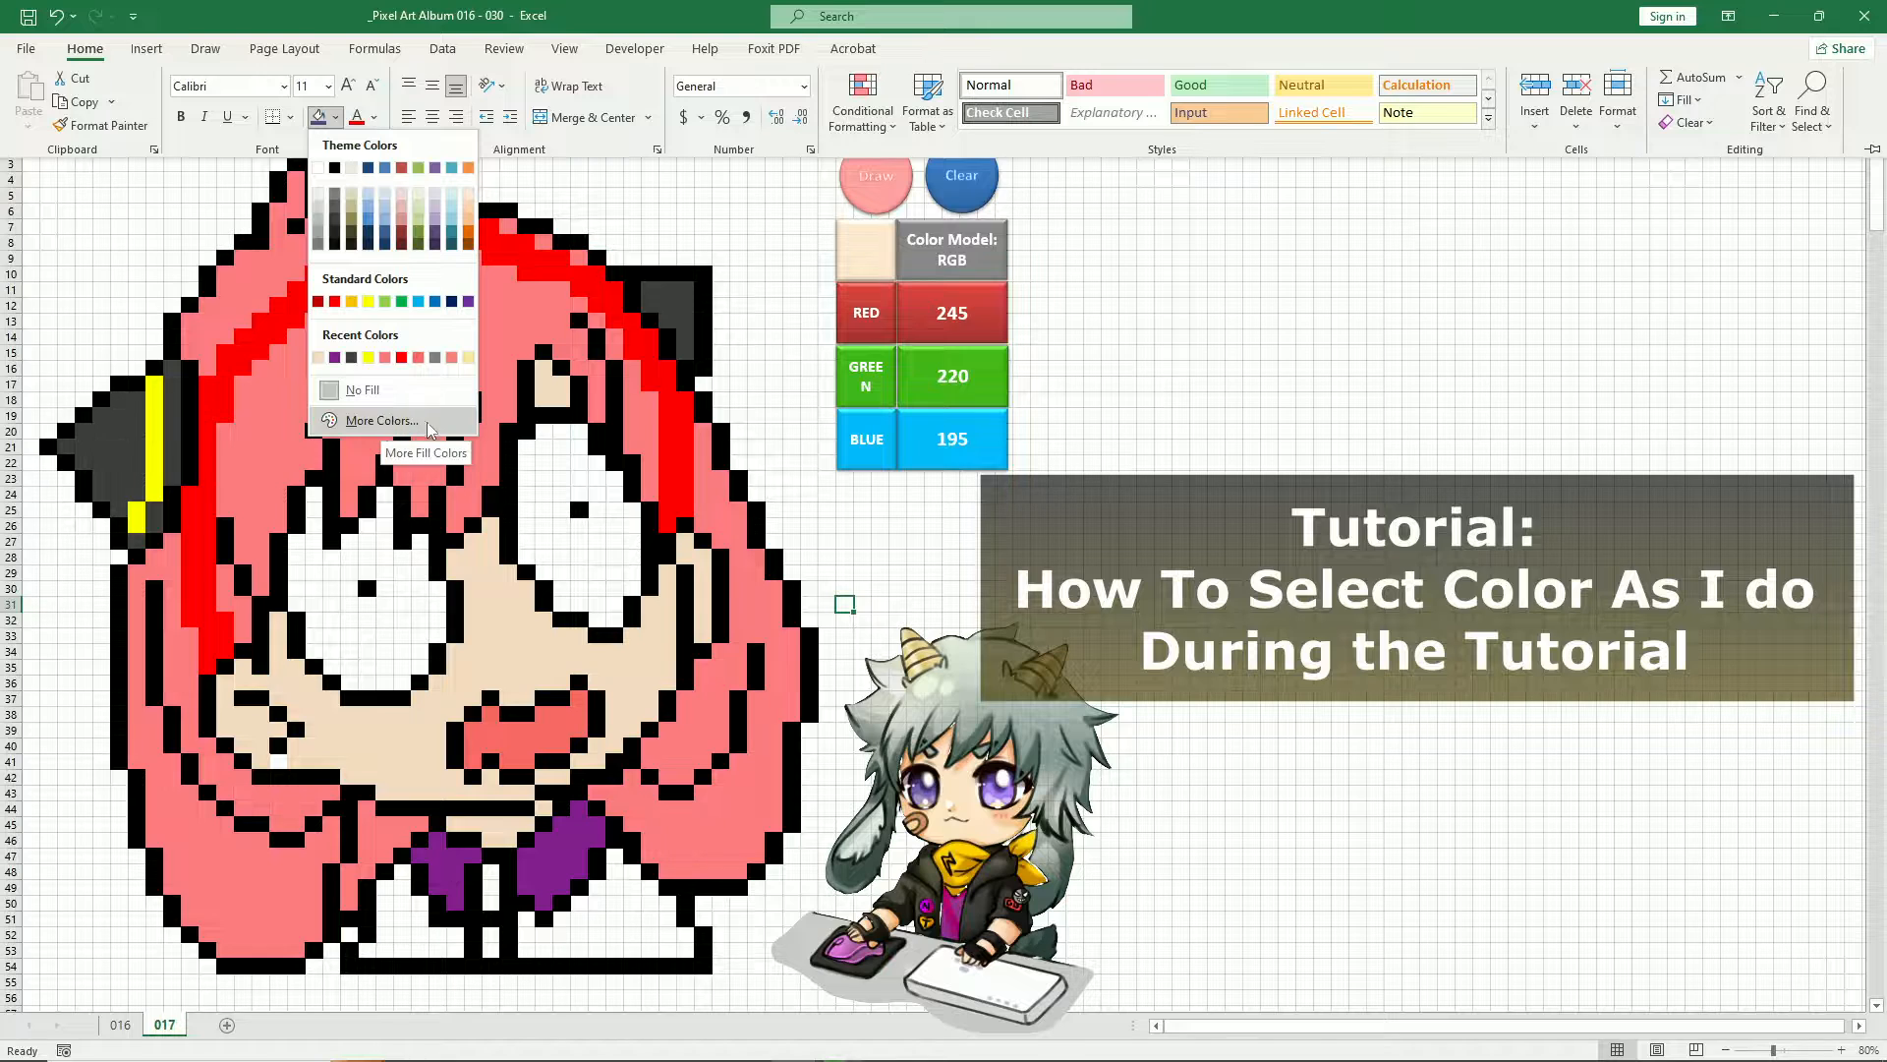
pyautogui.click(389, 422)
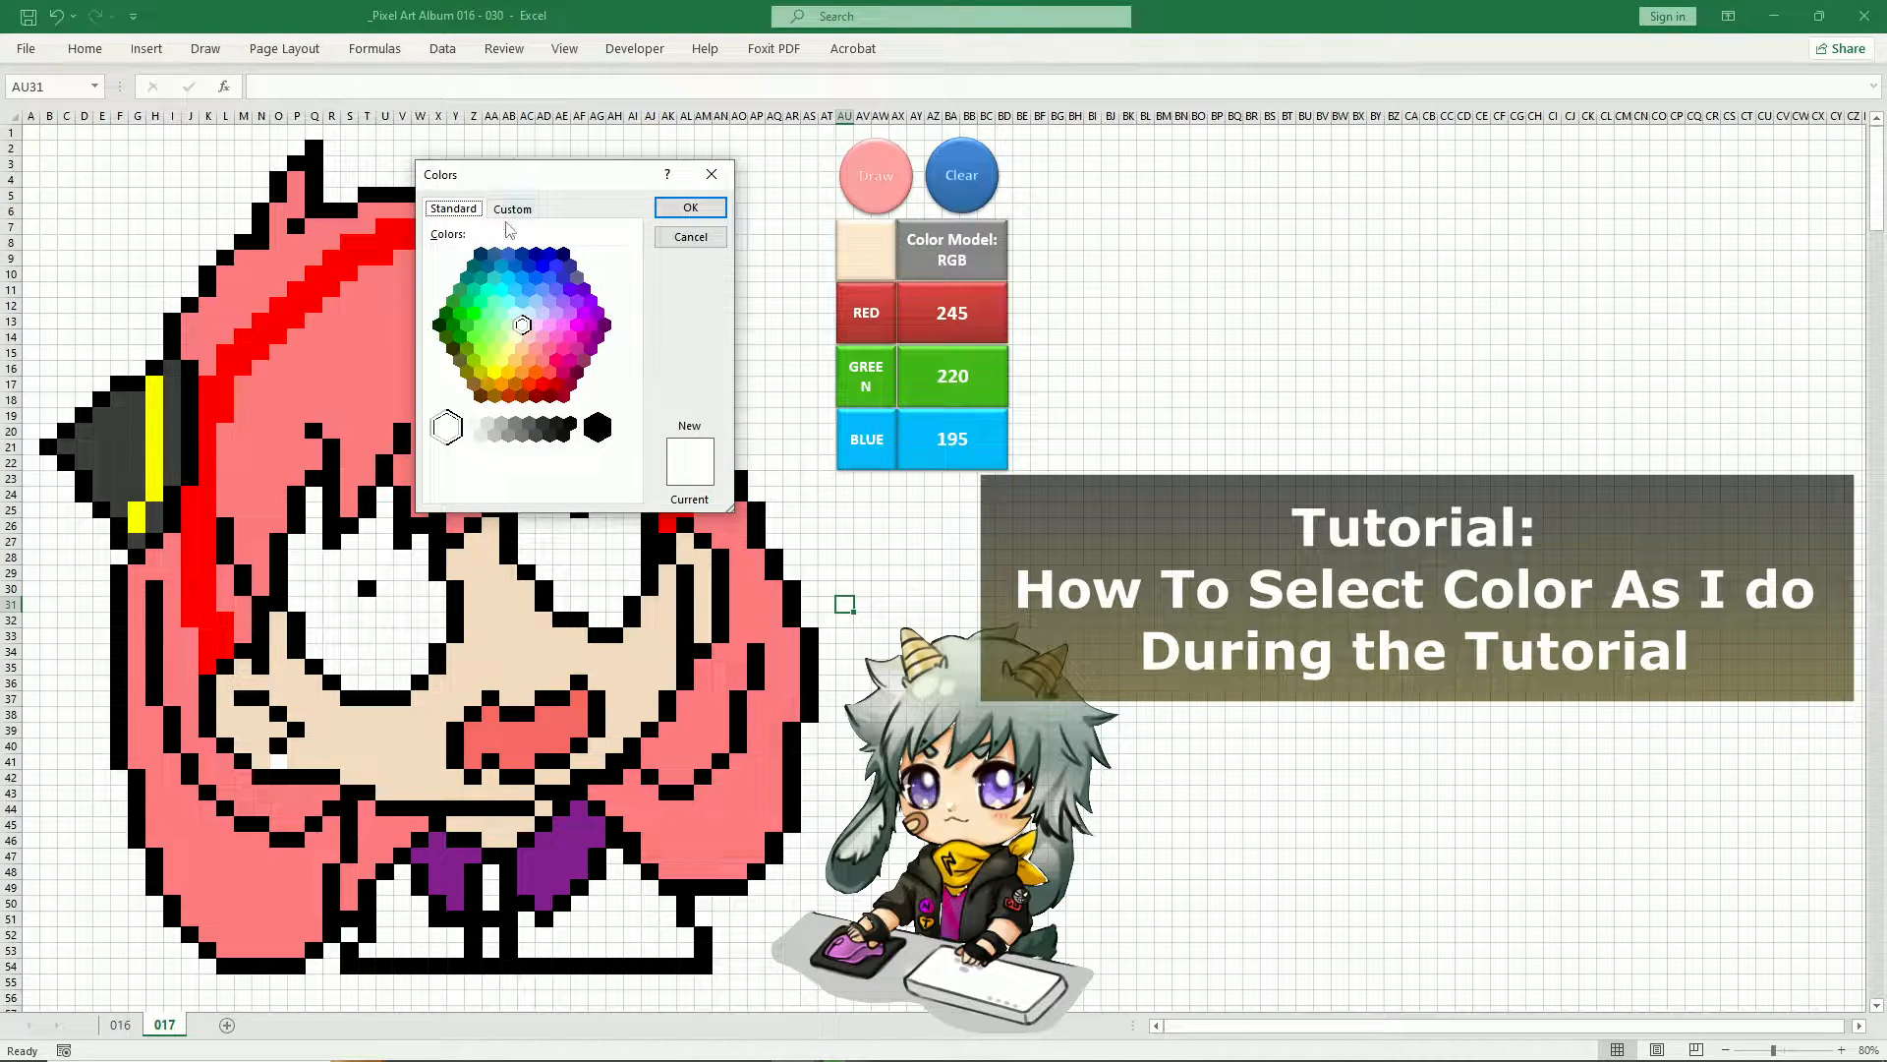
pyautogui.click(521, 209)
pyautogui.moveTo(563, 183); pyautogui.dragTo(660, 134)
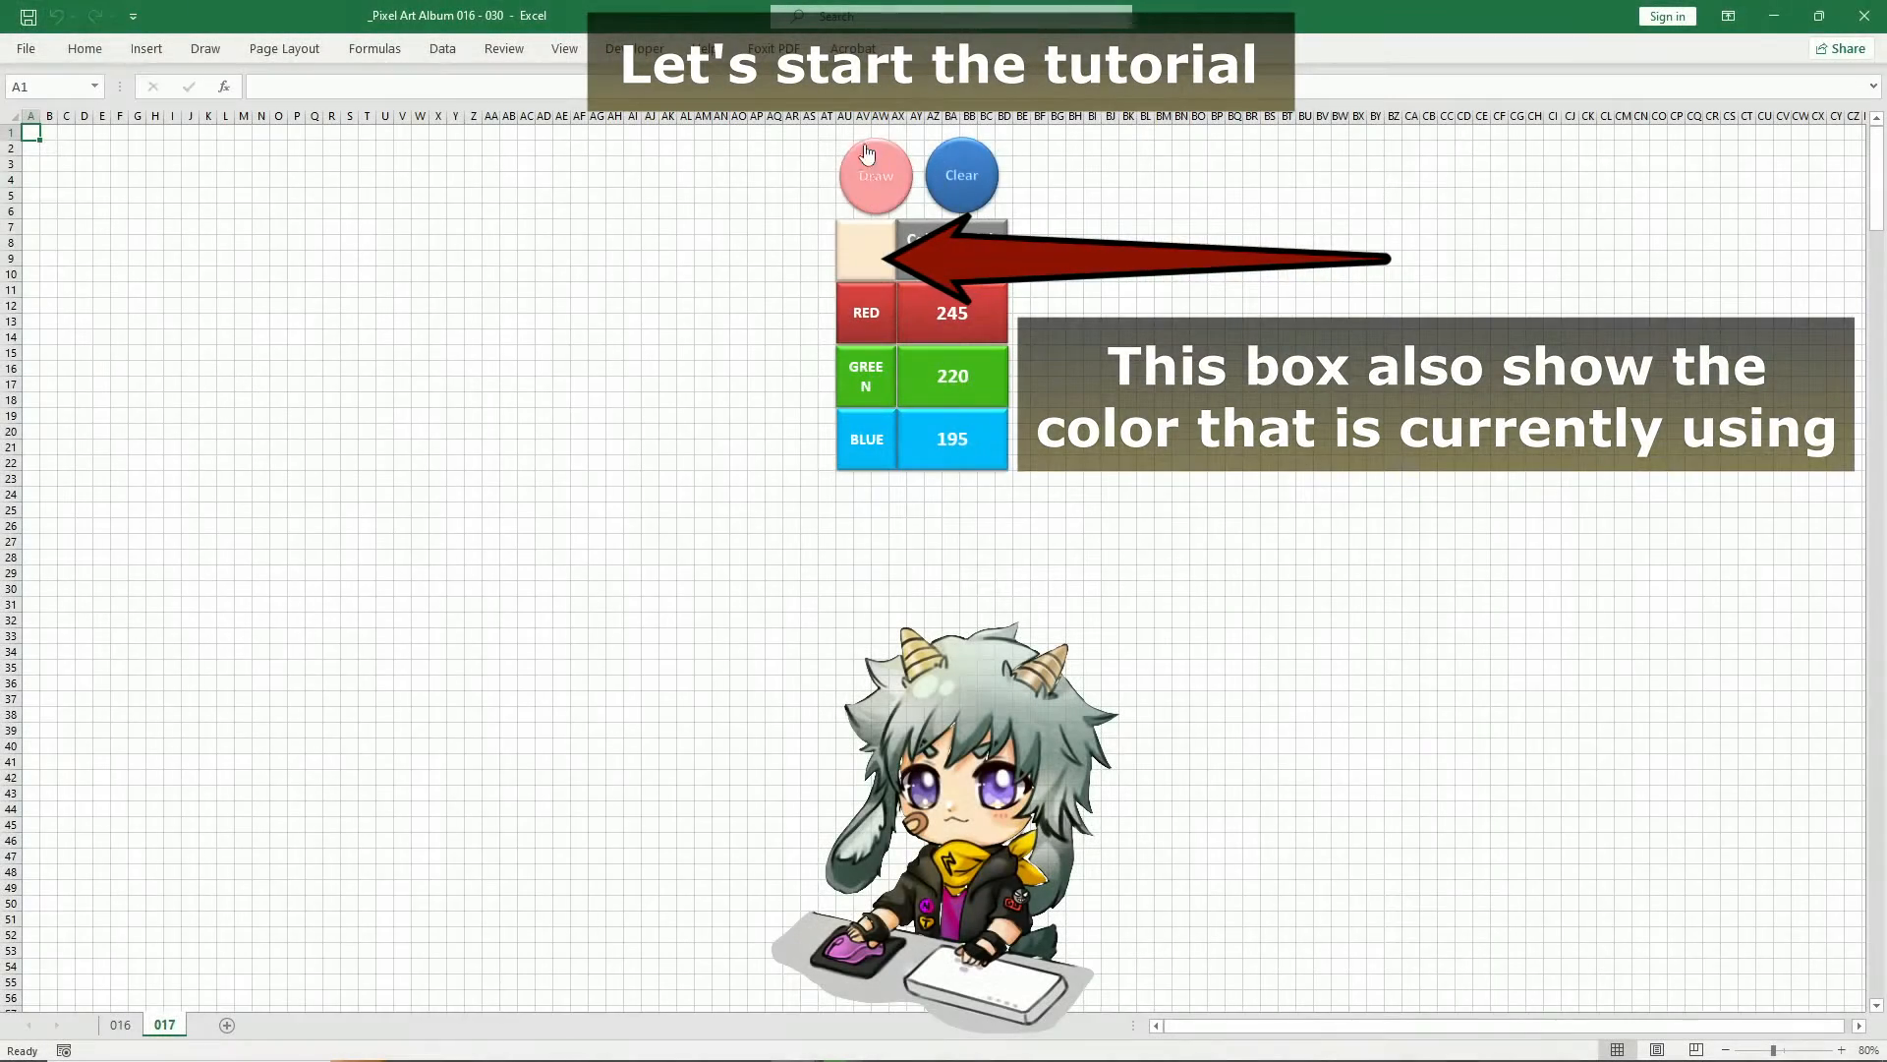
# Run the Draw macro on the blank sheet and continue it through the black outline, mouth, red headband and pink hair
pyautogui.click(890, 182)
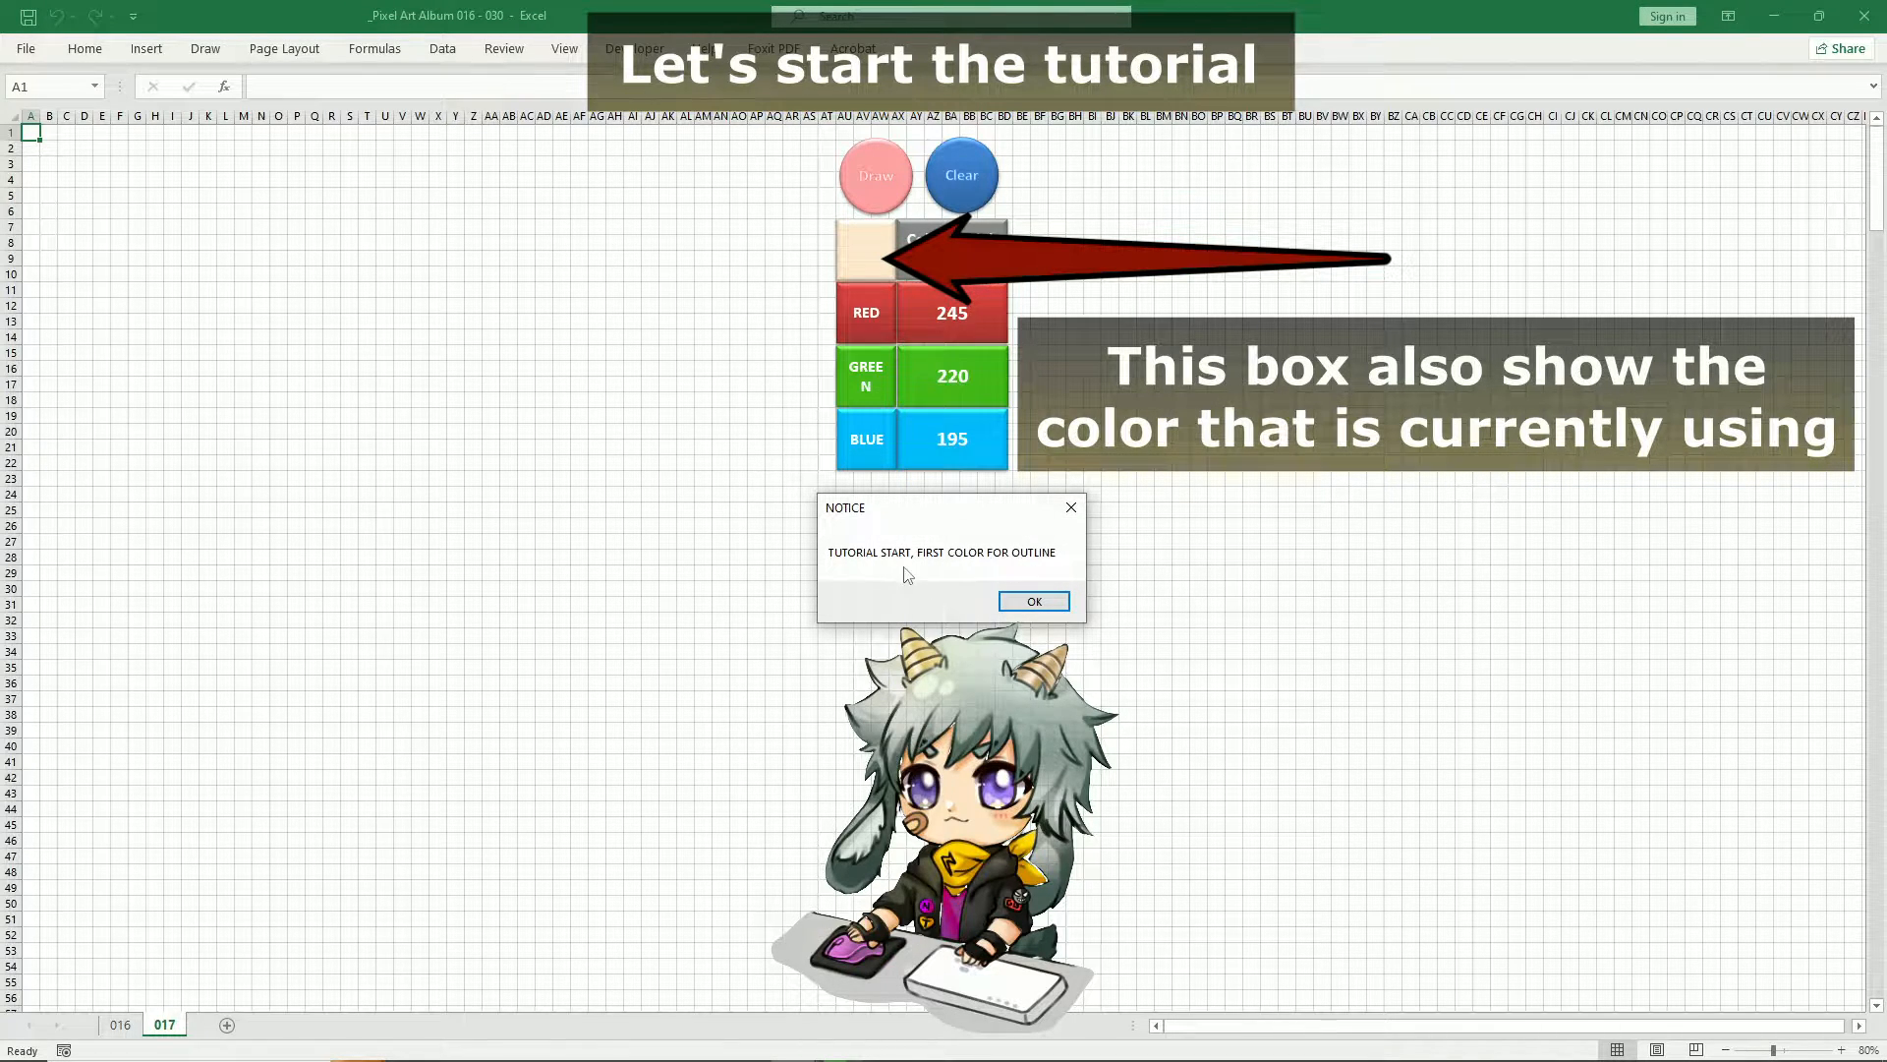
pyautogui.click(1028, 598)
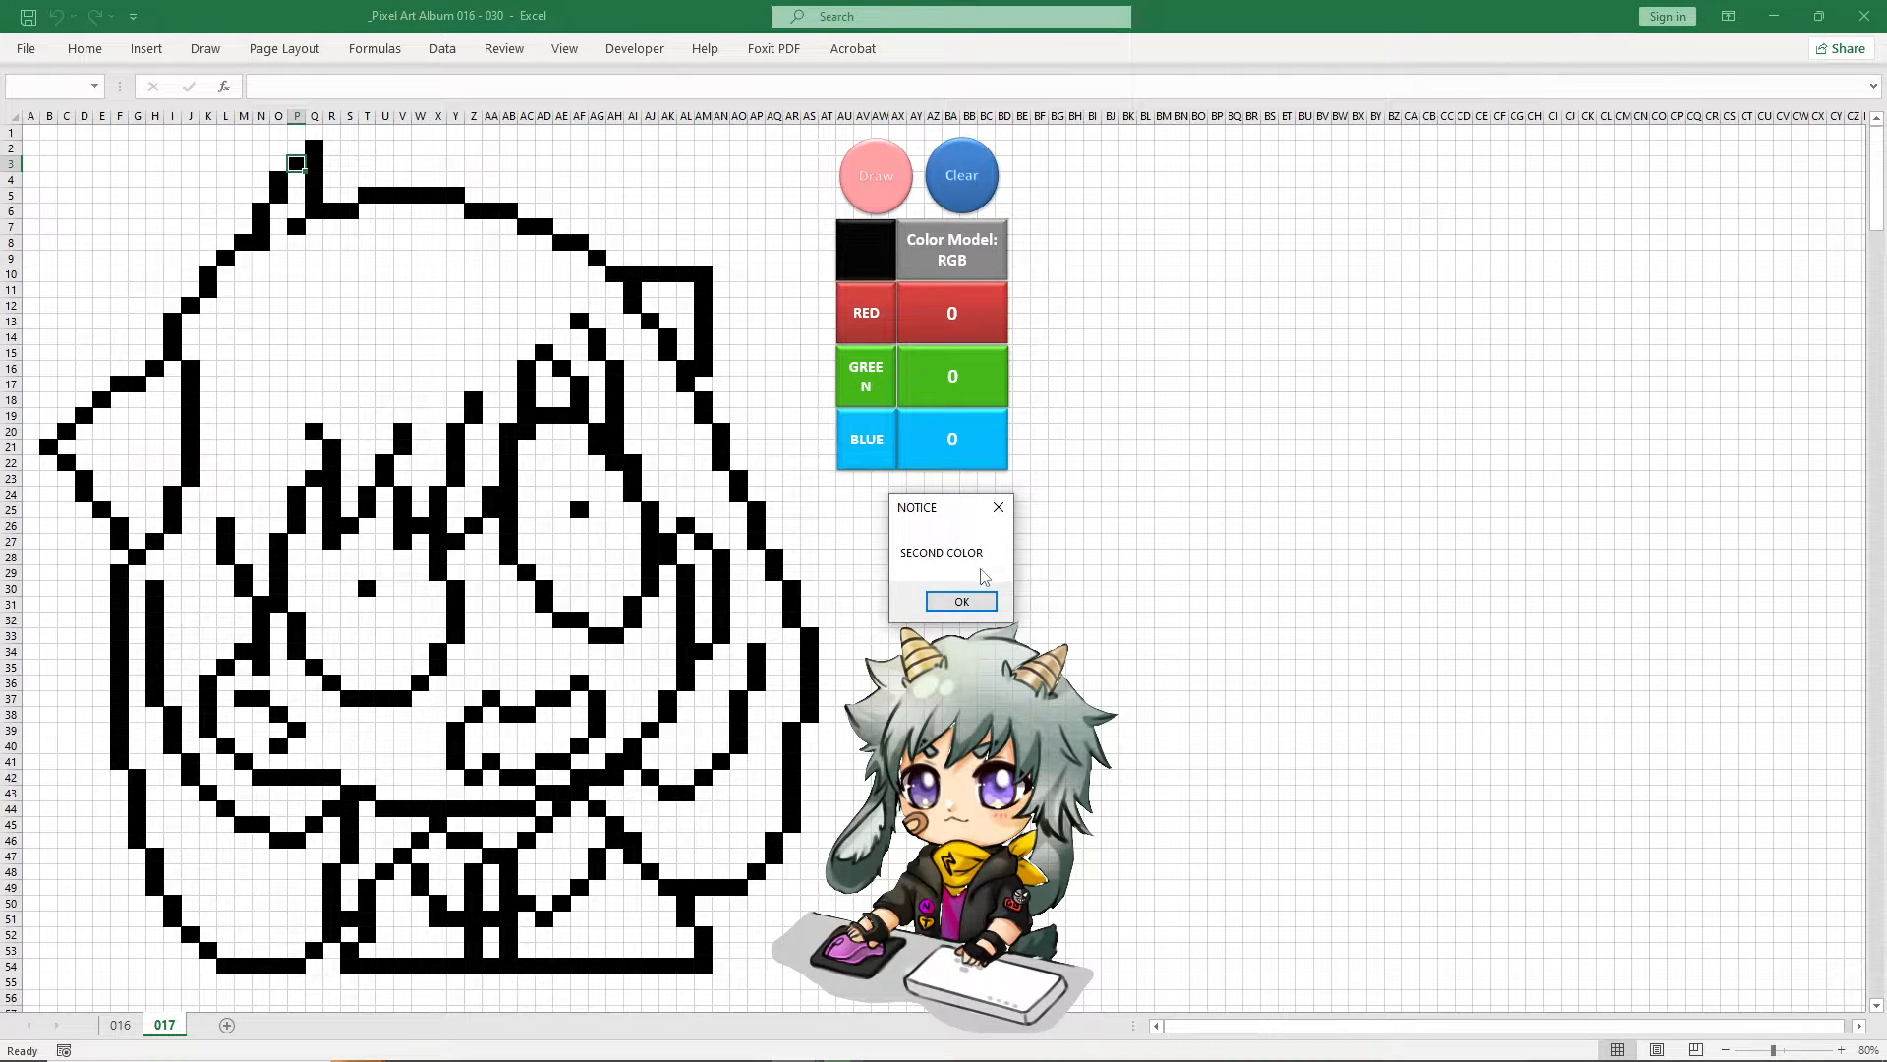
pyautogui.click(963, 598)
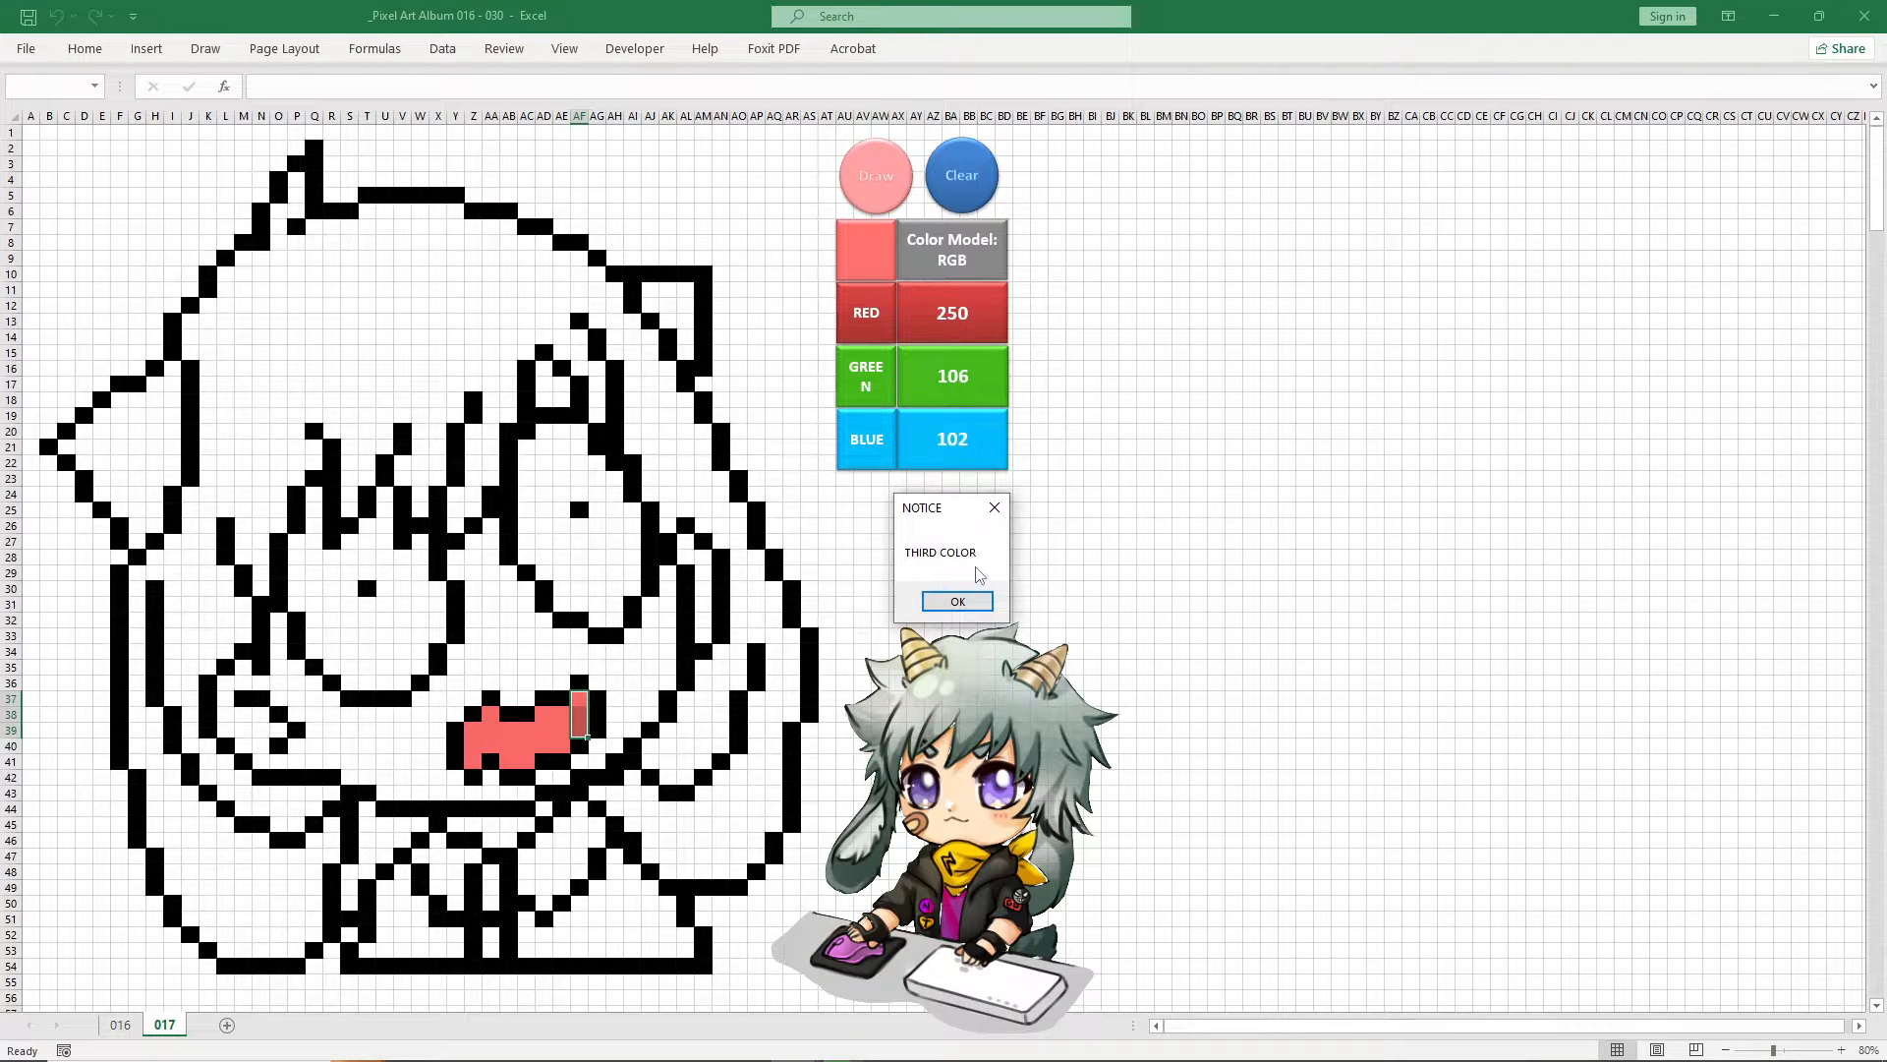
pyautogui.click(955, 600)
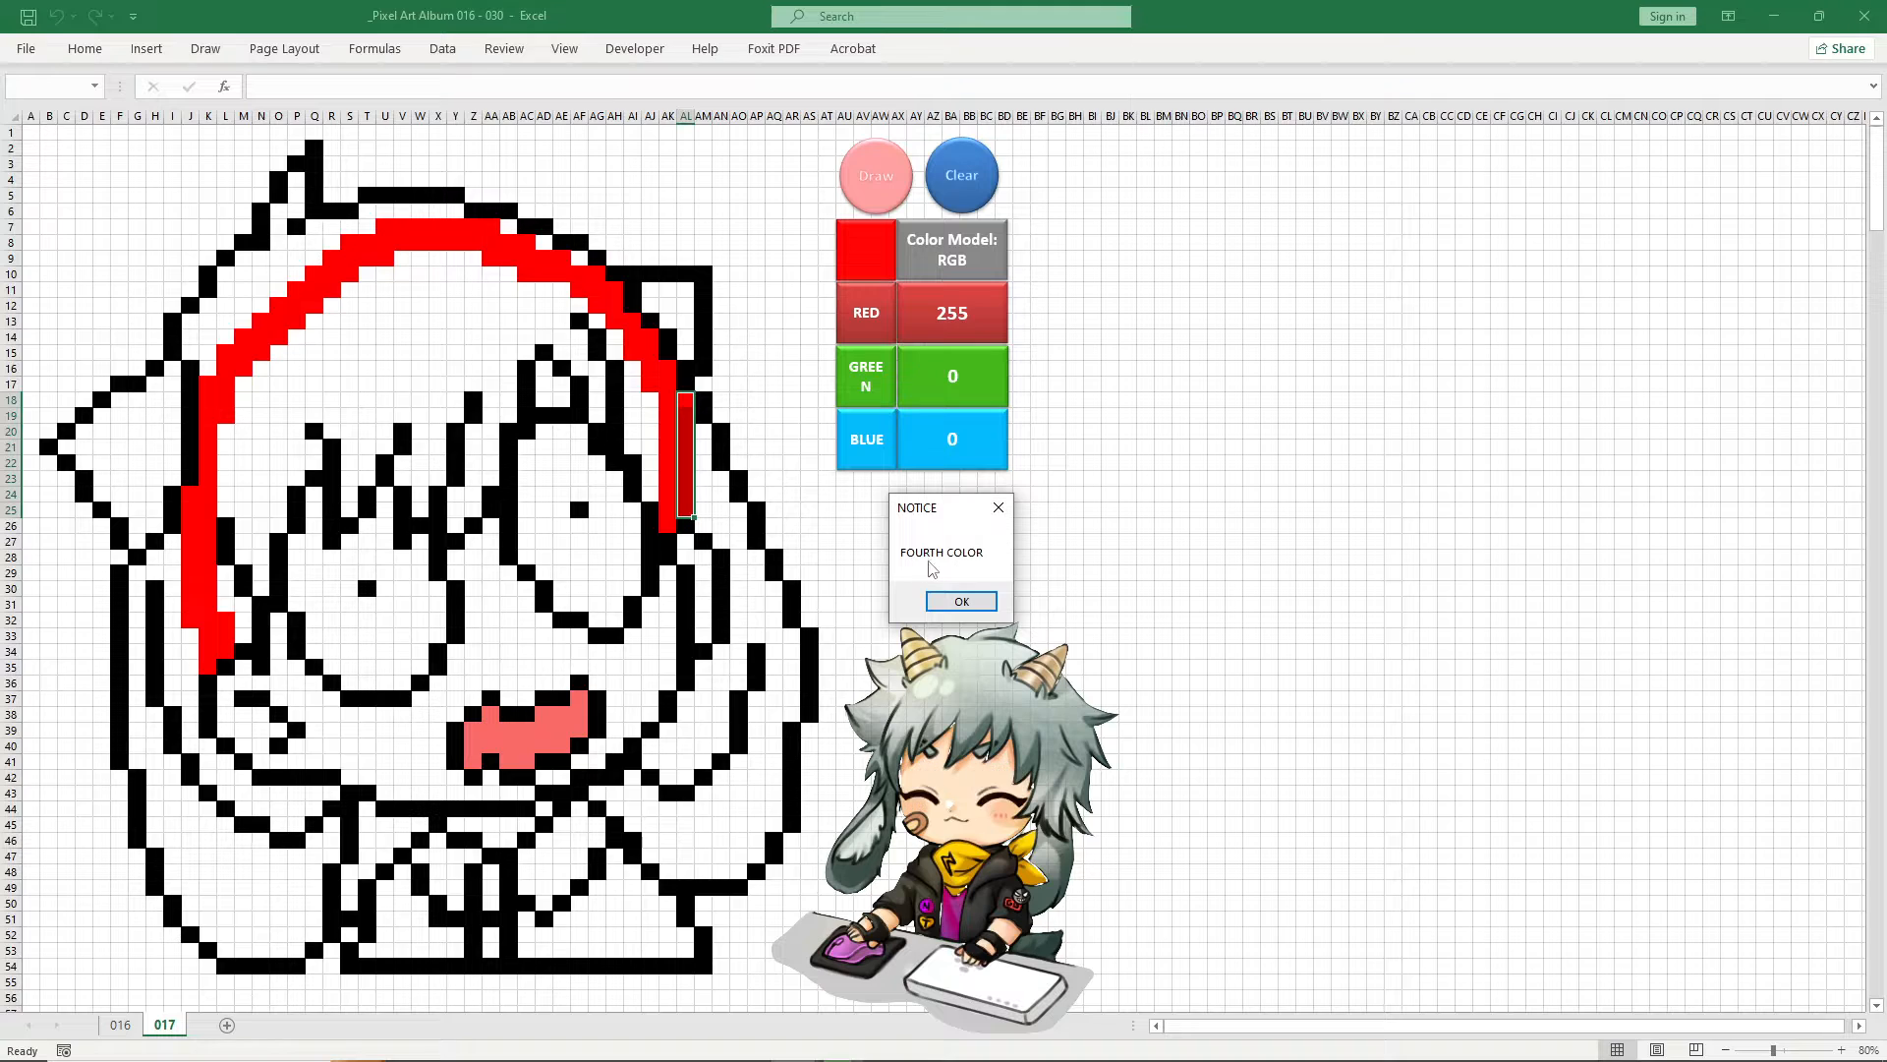
pyautogui.click(961, 600)
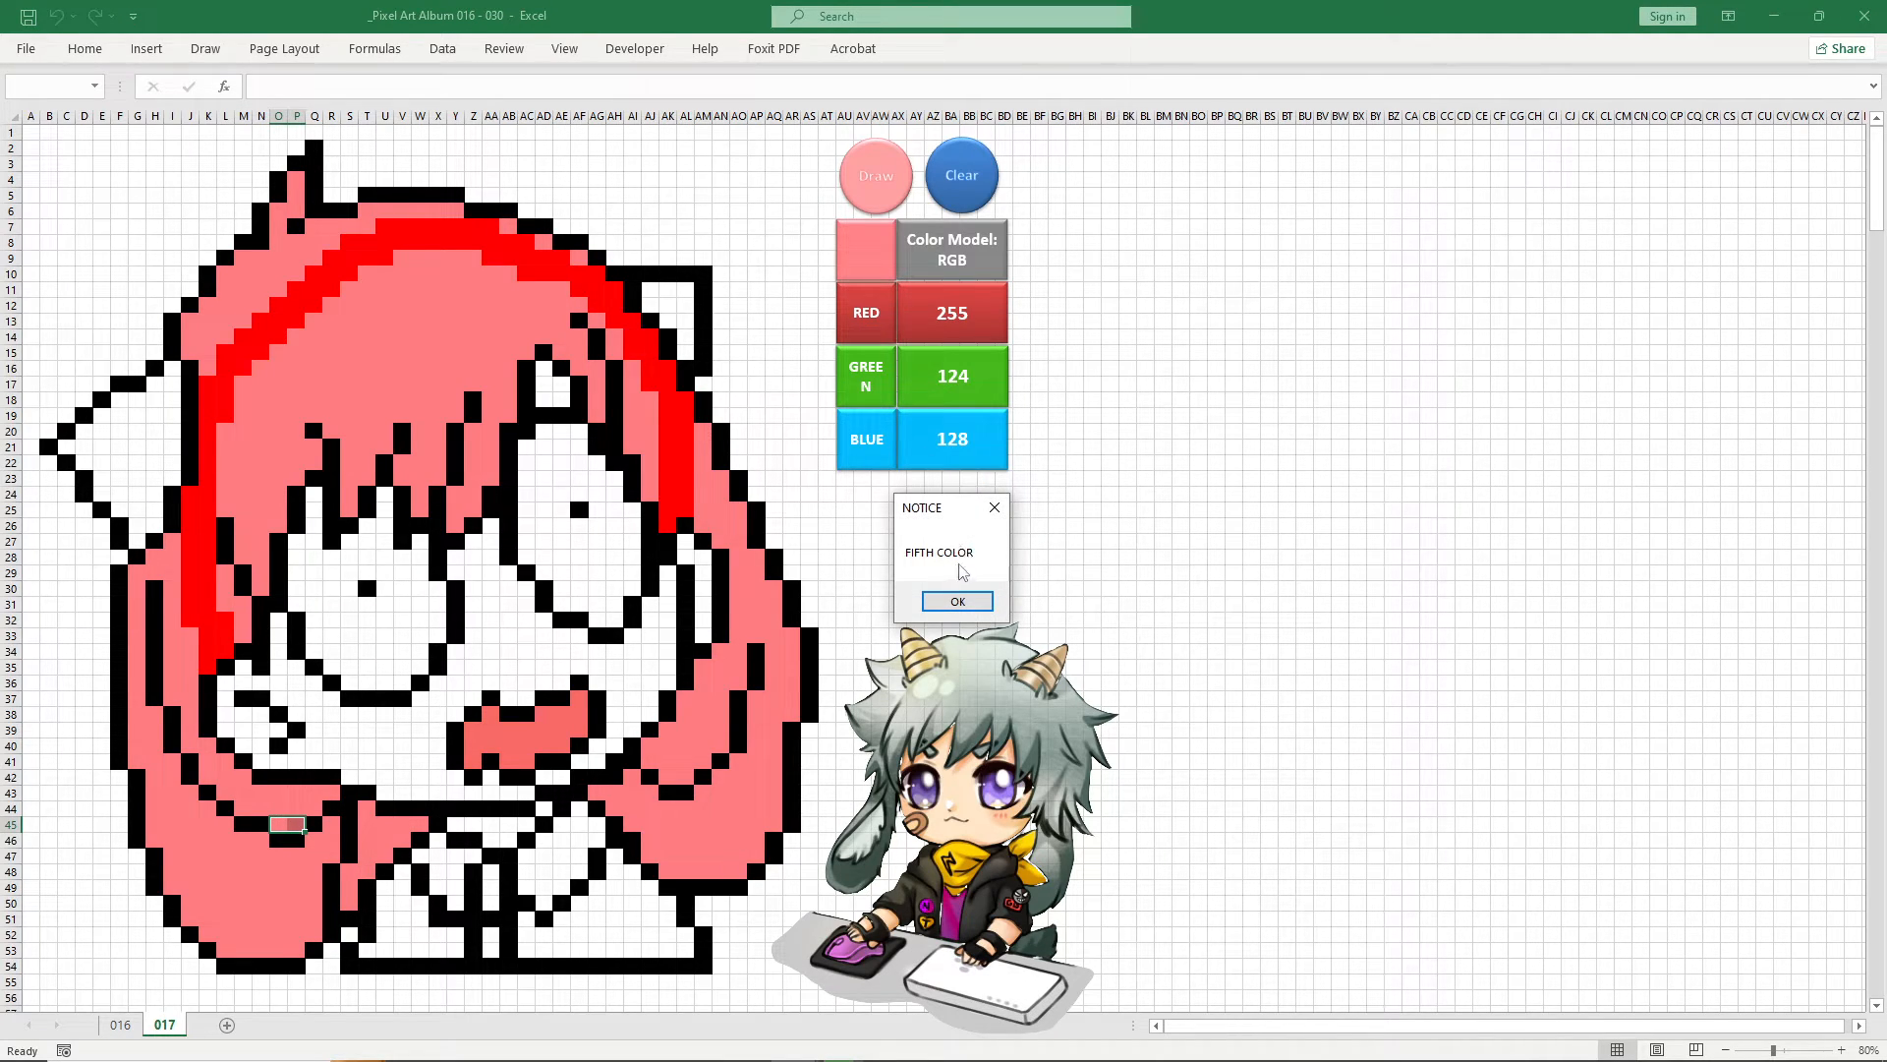
# Continue the drawing macro through the yellow trim, dark grey hair ornaments, purple collar and beige skin until colouring is finished
pyautogui.click(959, 600)
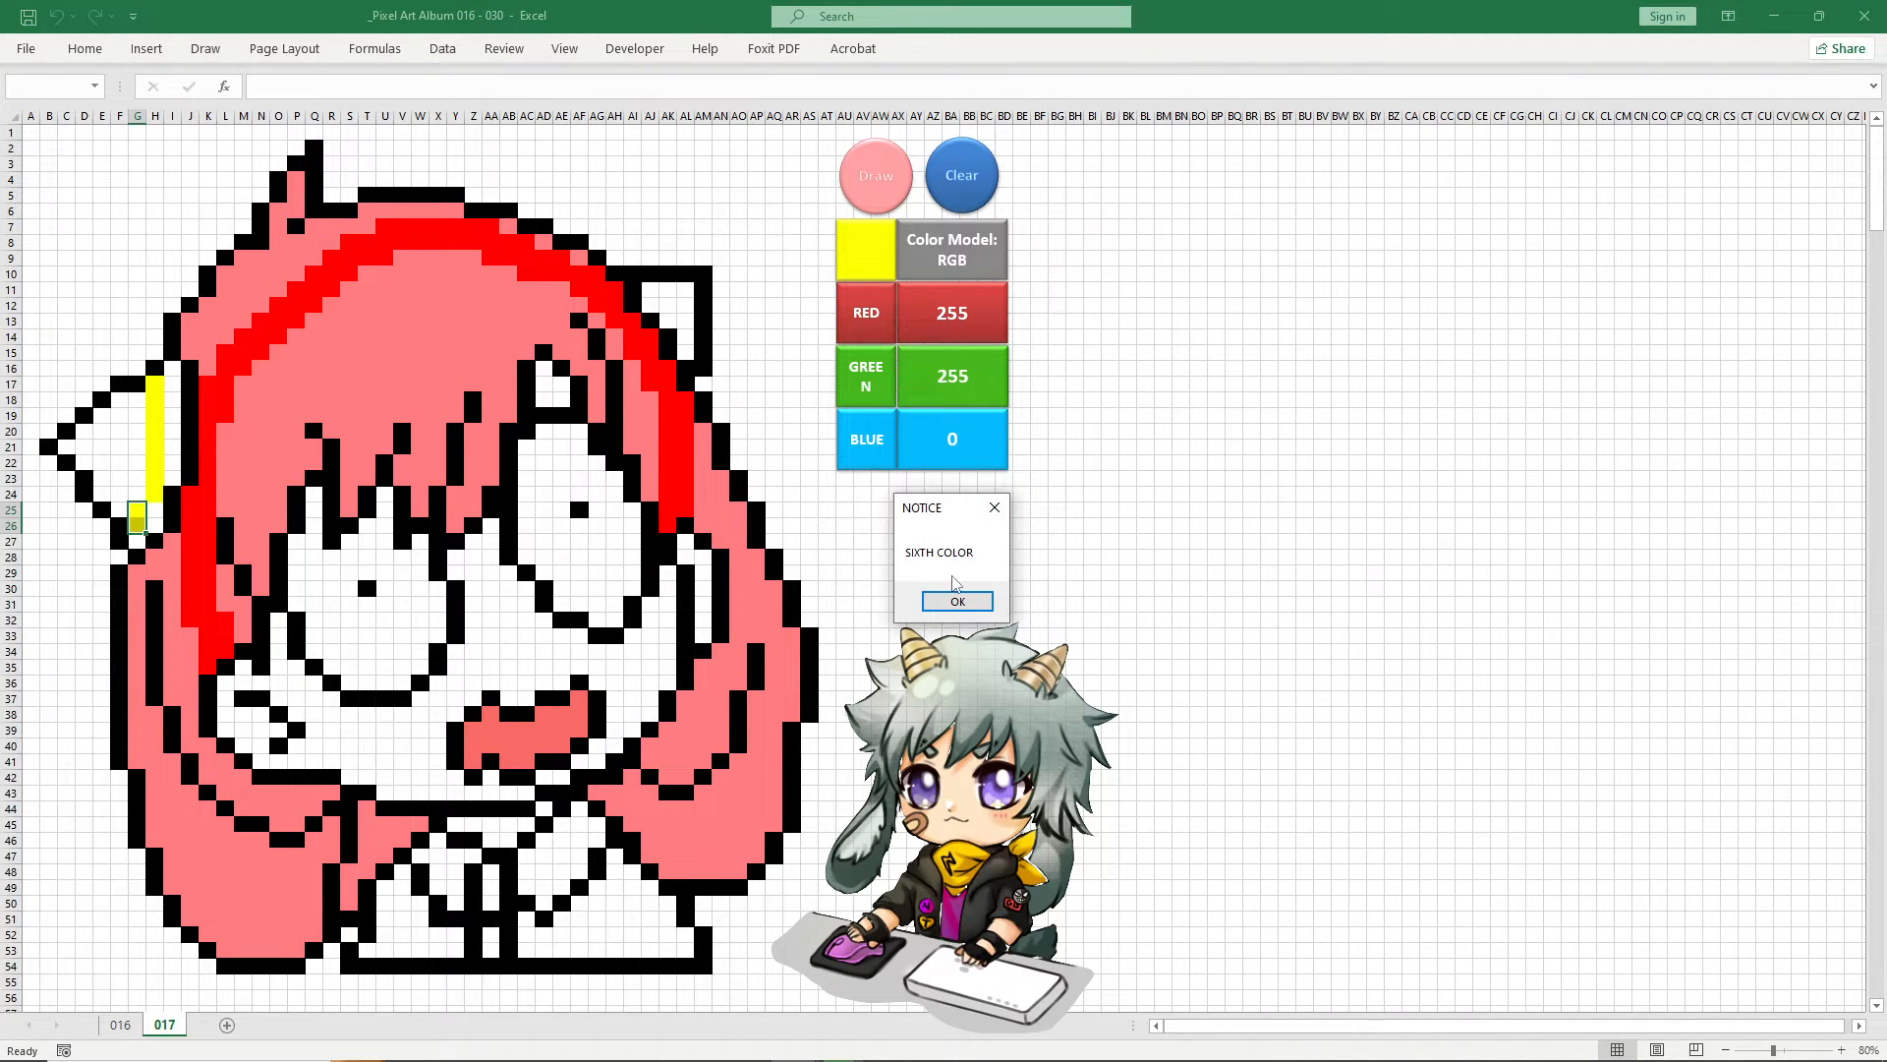
pyautogui.press('Return')
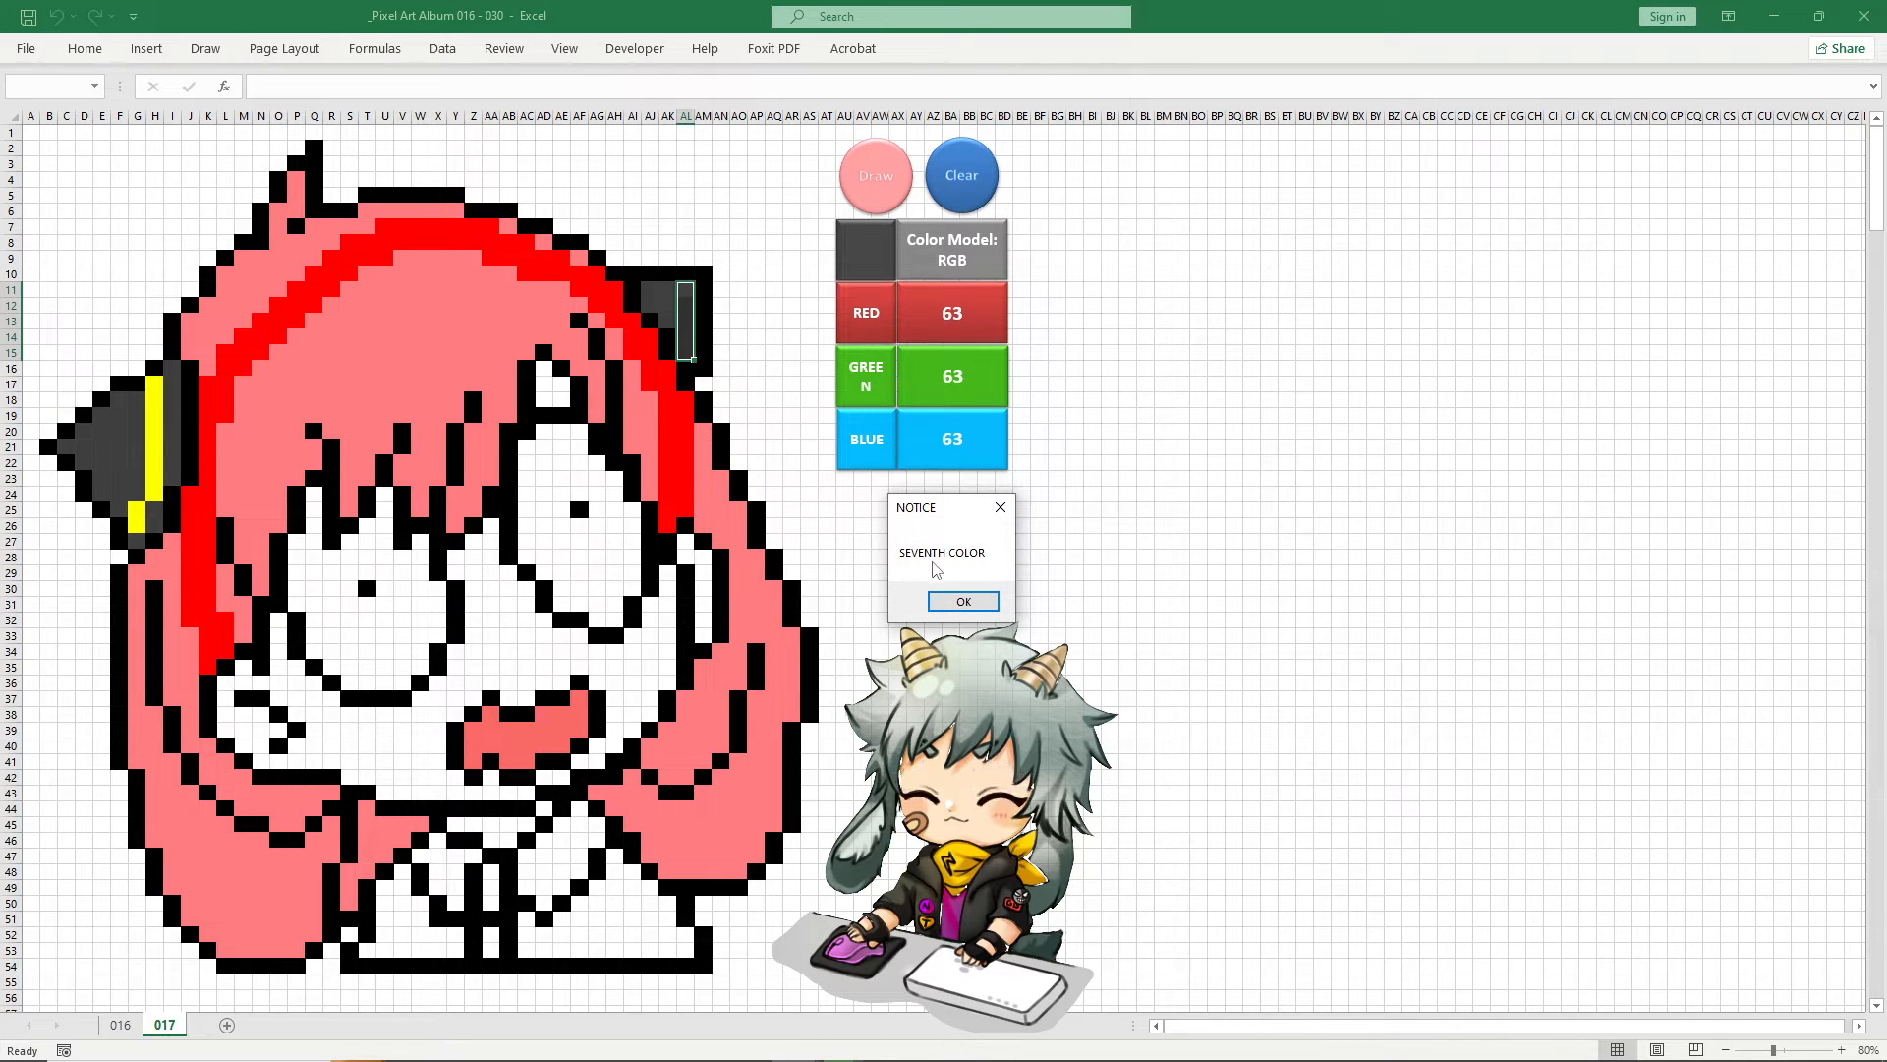
pyautogui.click(963, 602)
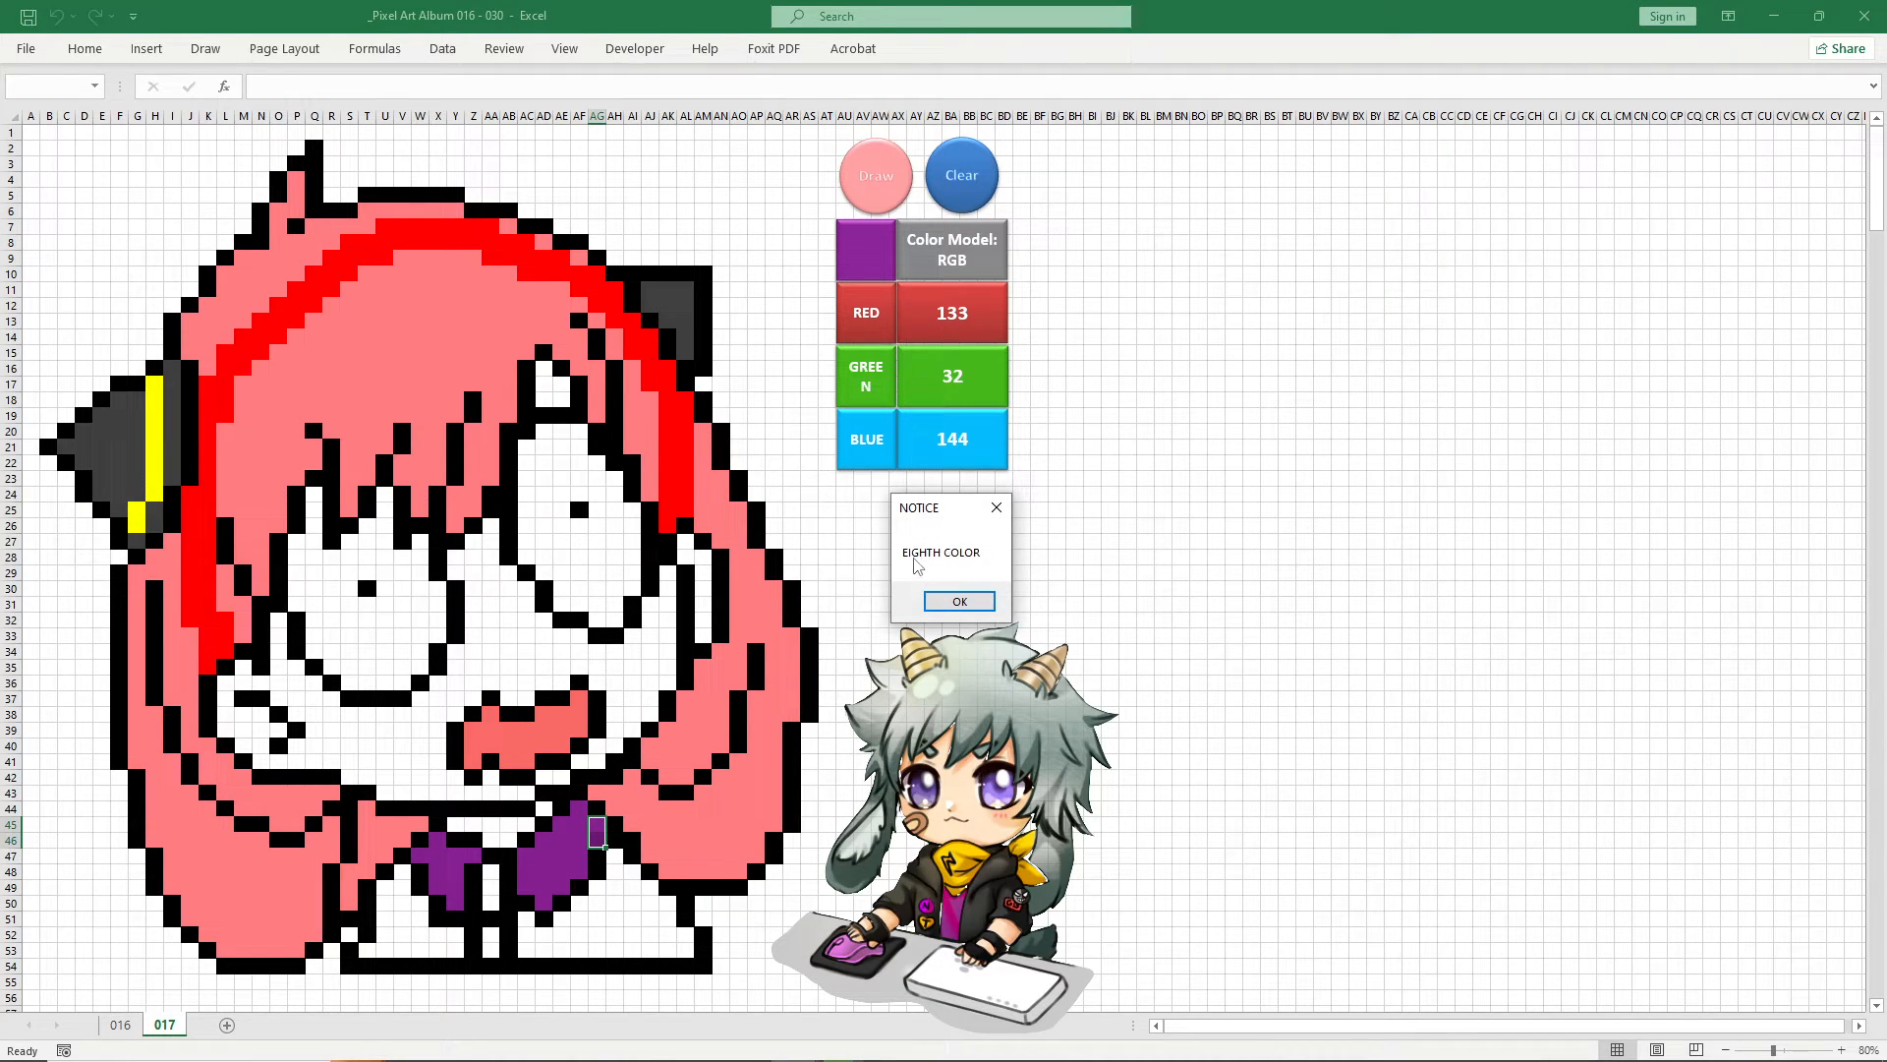
pyautogui.click(960, 600)
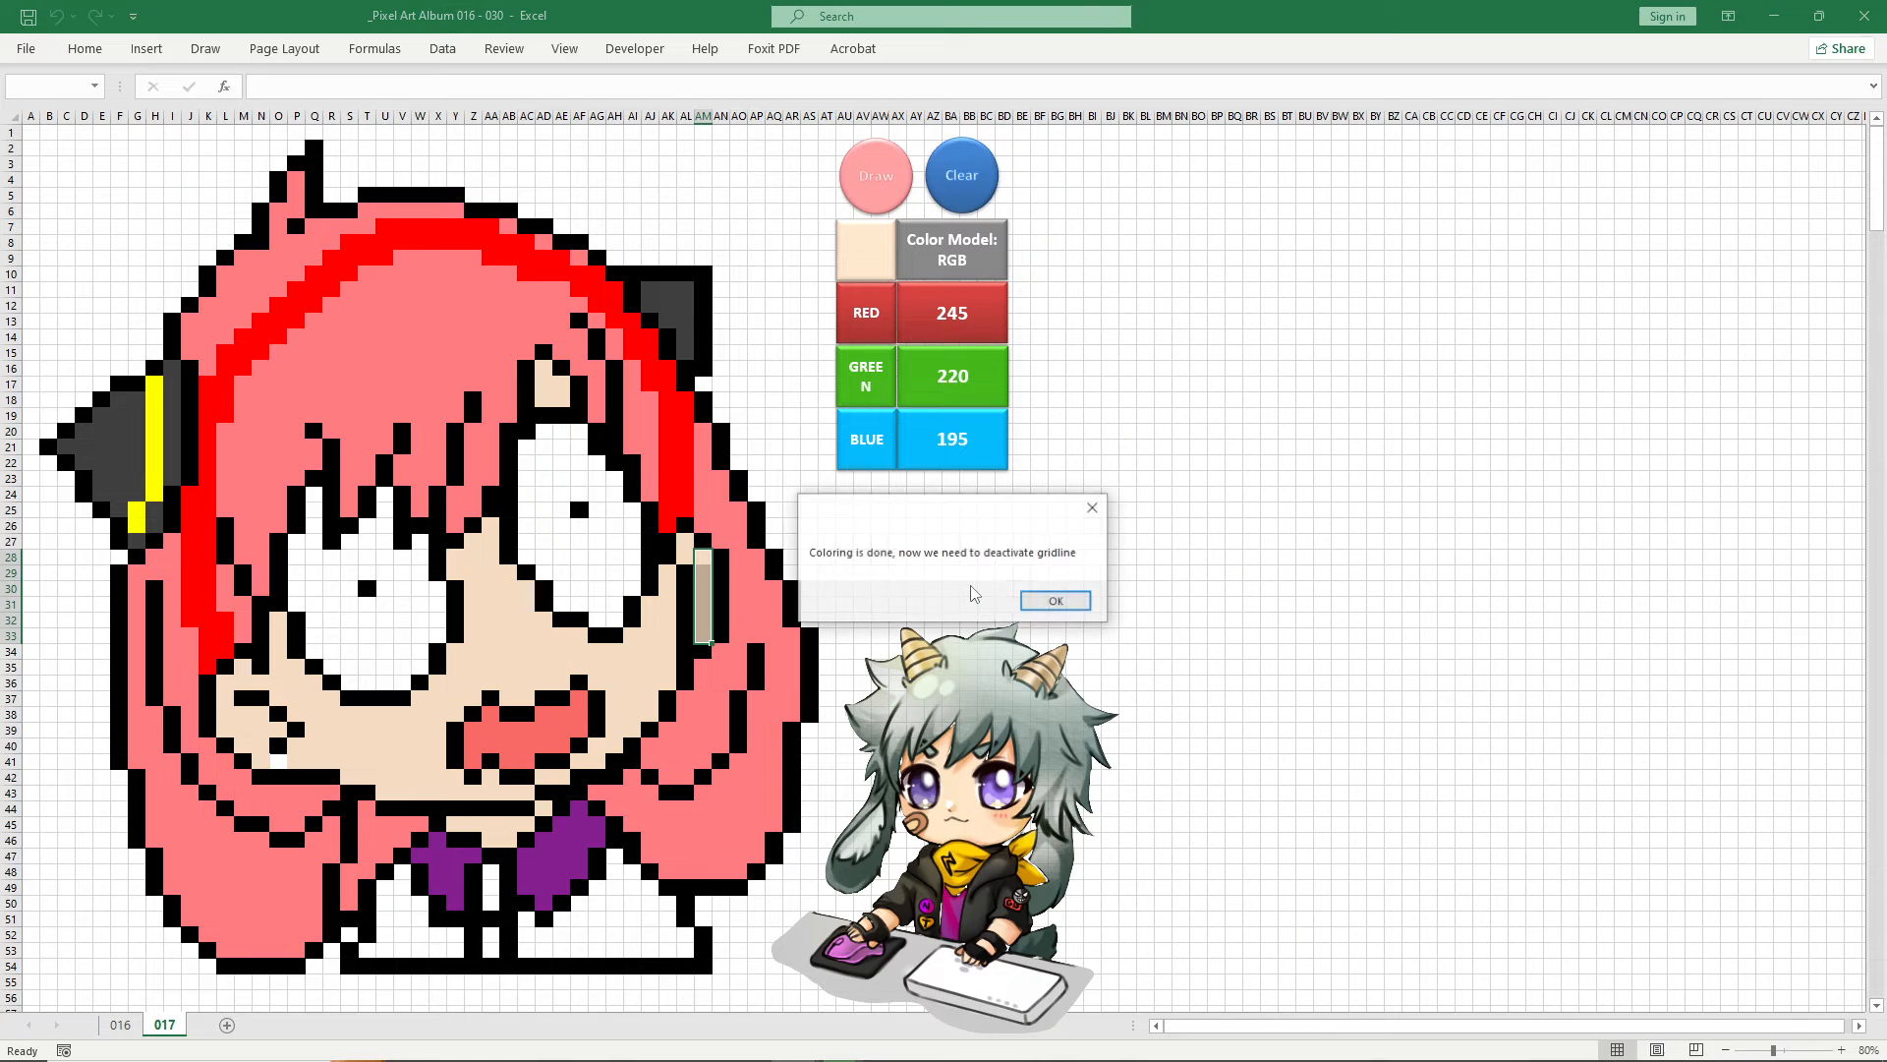
pyautogui.click(1057, 600)
# Fill the uncoloured face cell O41 with the custom RGB colour 245, 220, 195
pyautogui.click(283, 760)
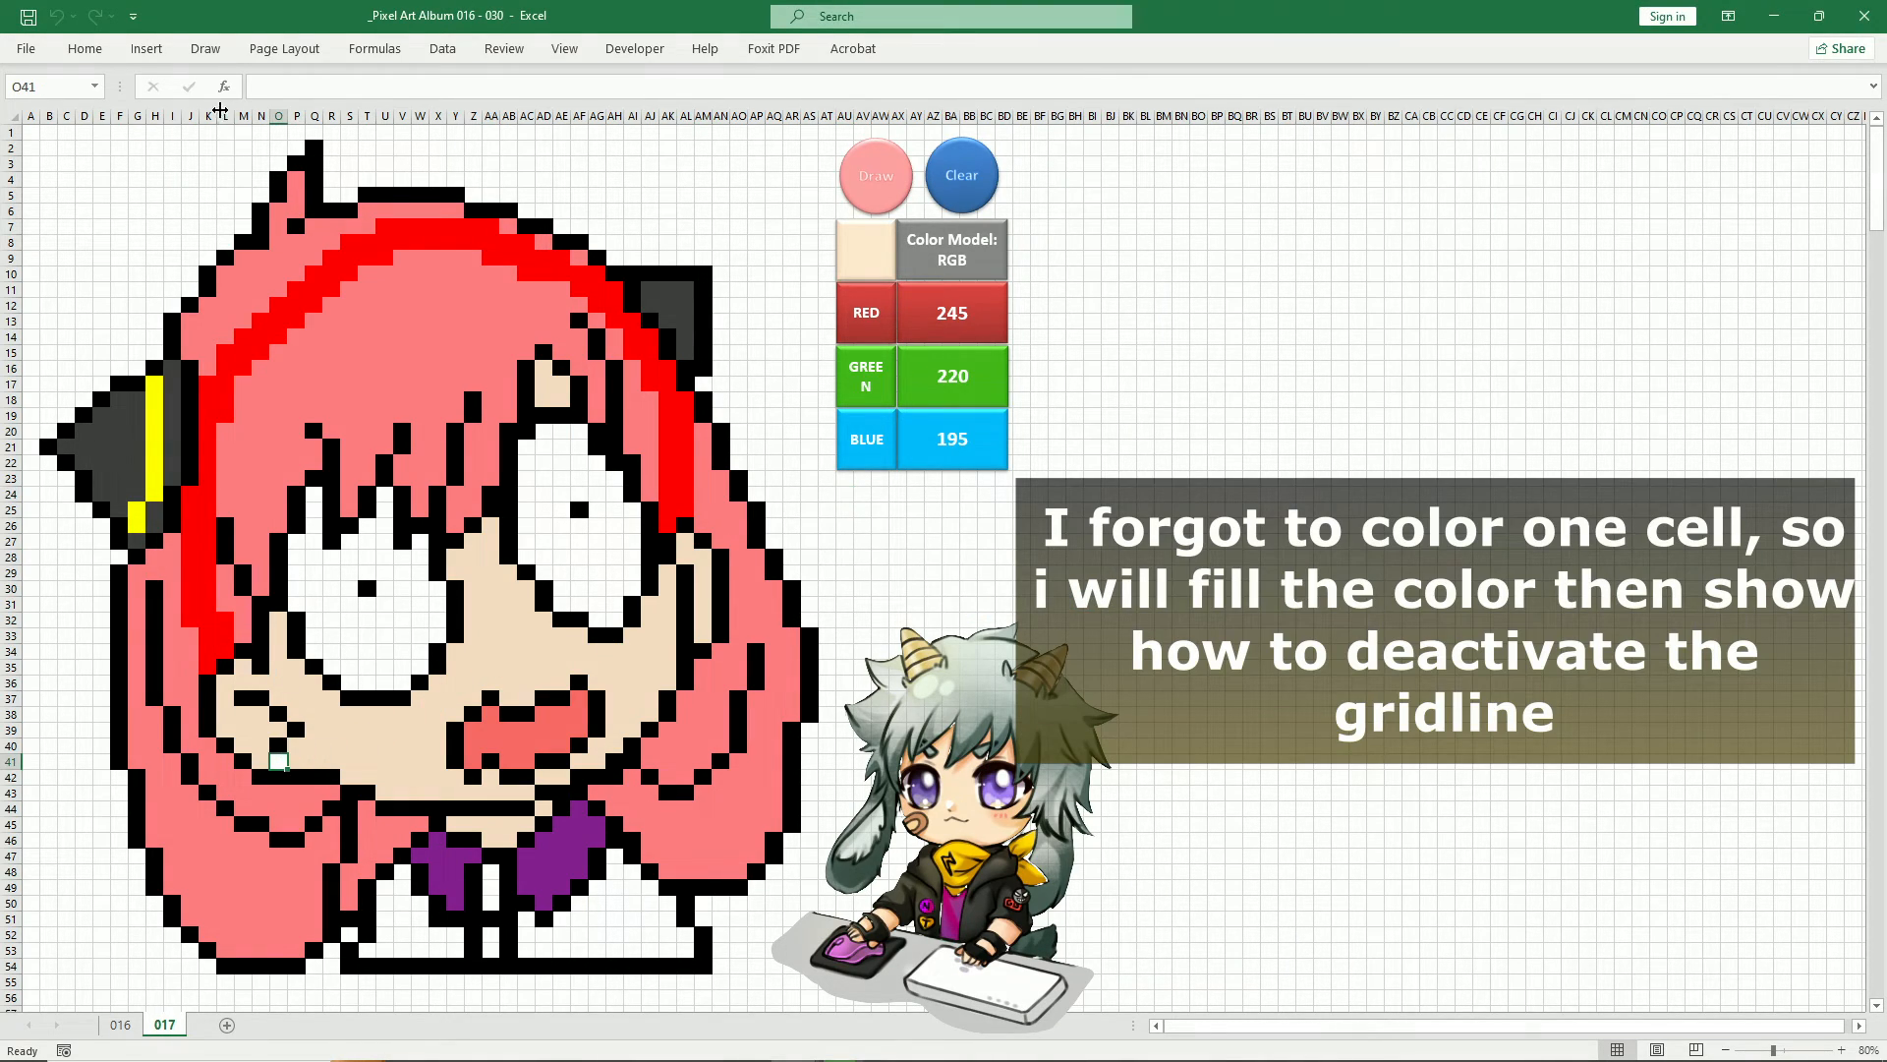
pyautogui.click(84, 48)
pyautogui.click(335, 118)
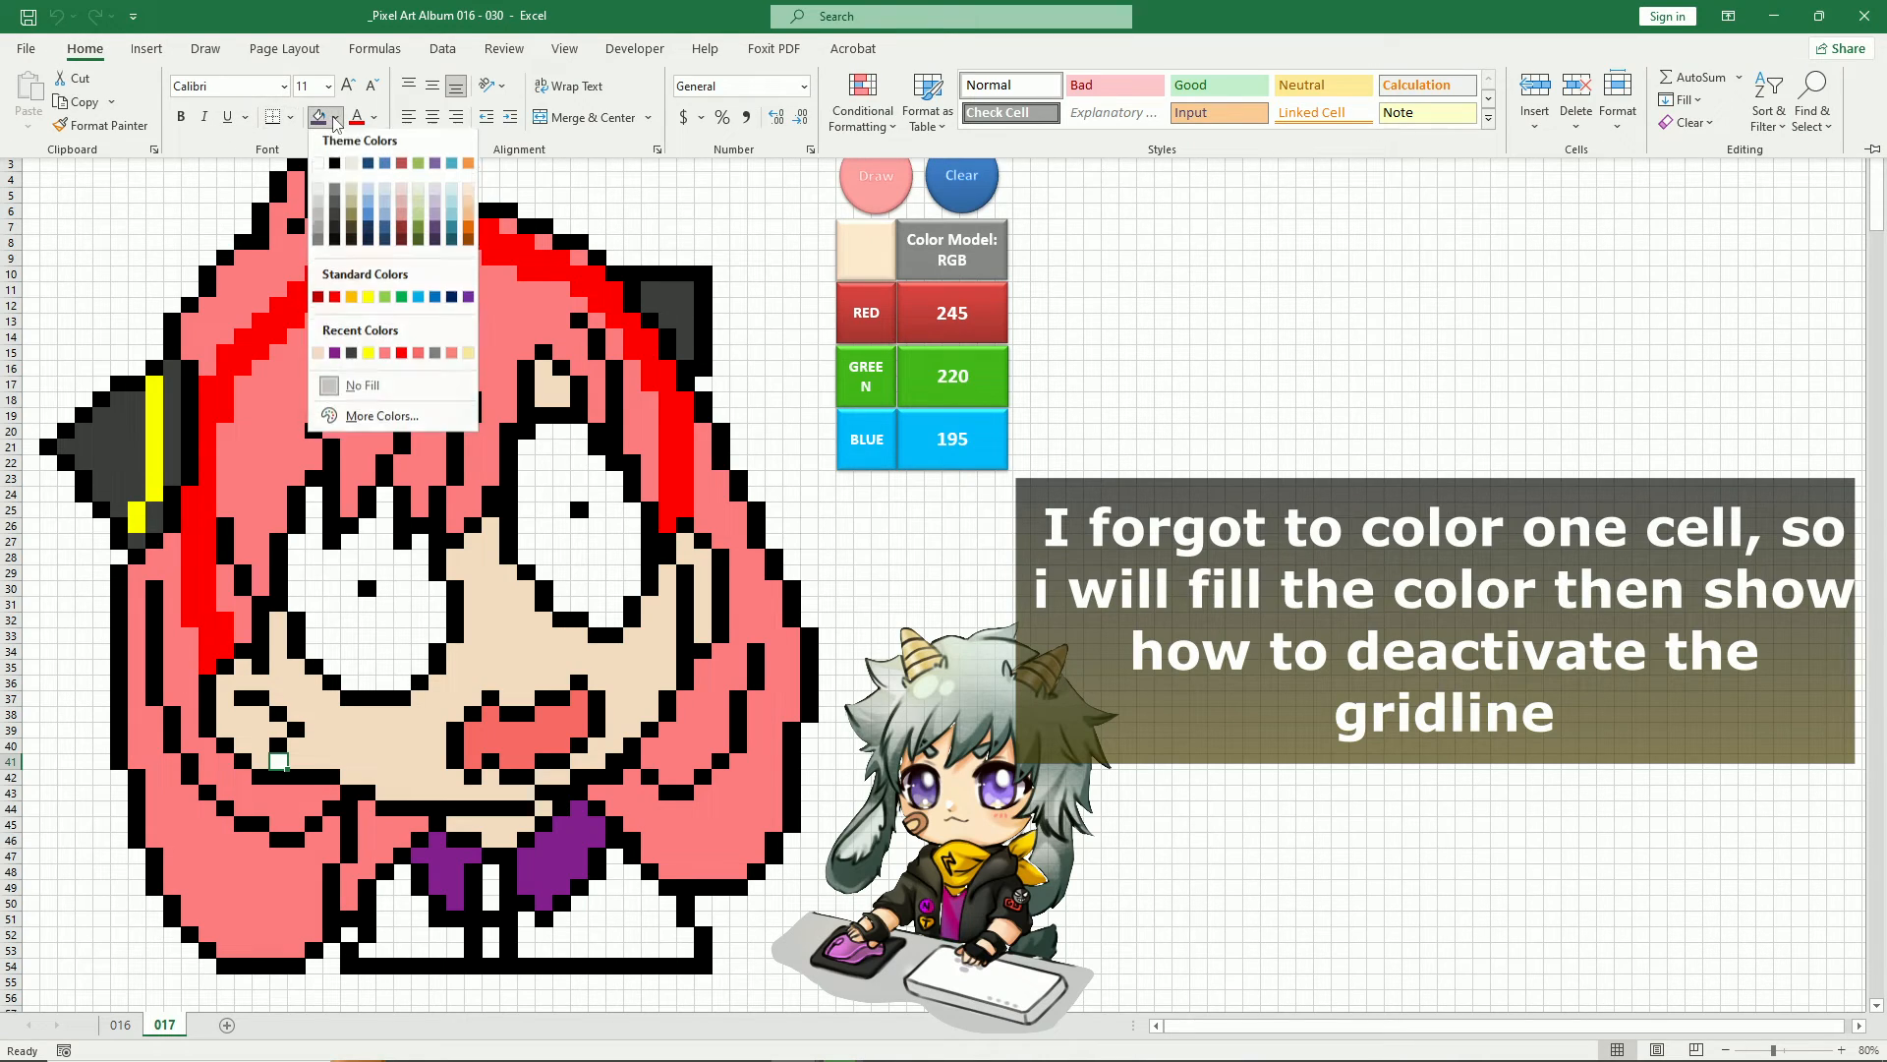
pyautogui.click(375, 419)
pyautogui.click(610, 159)
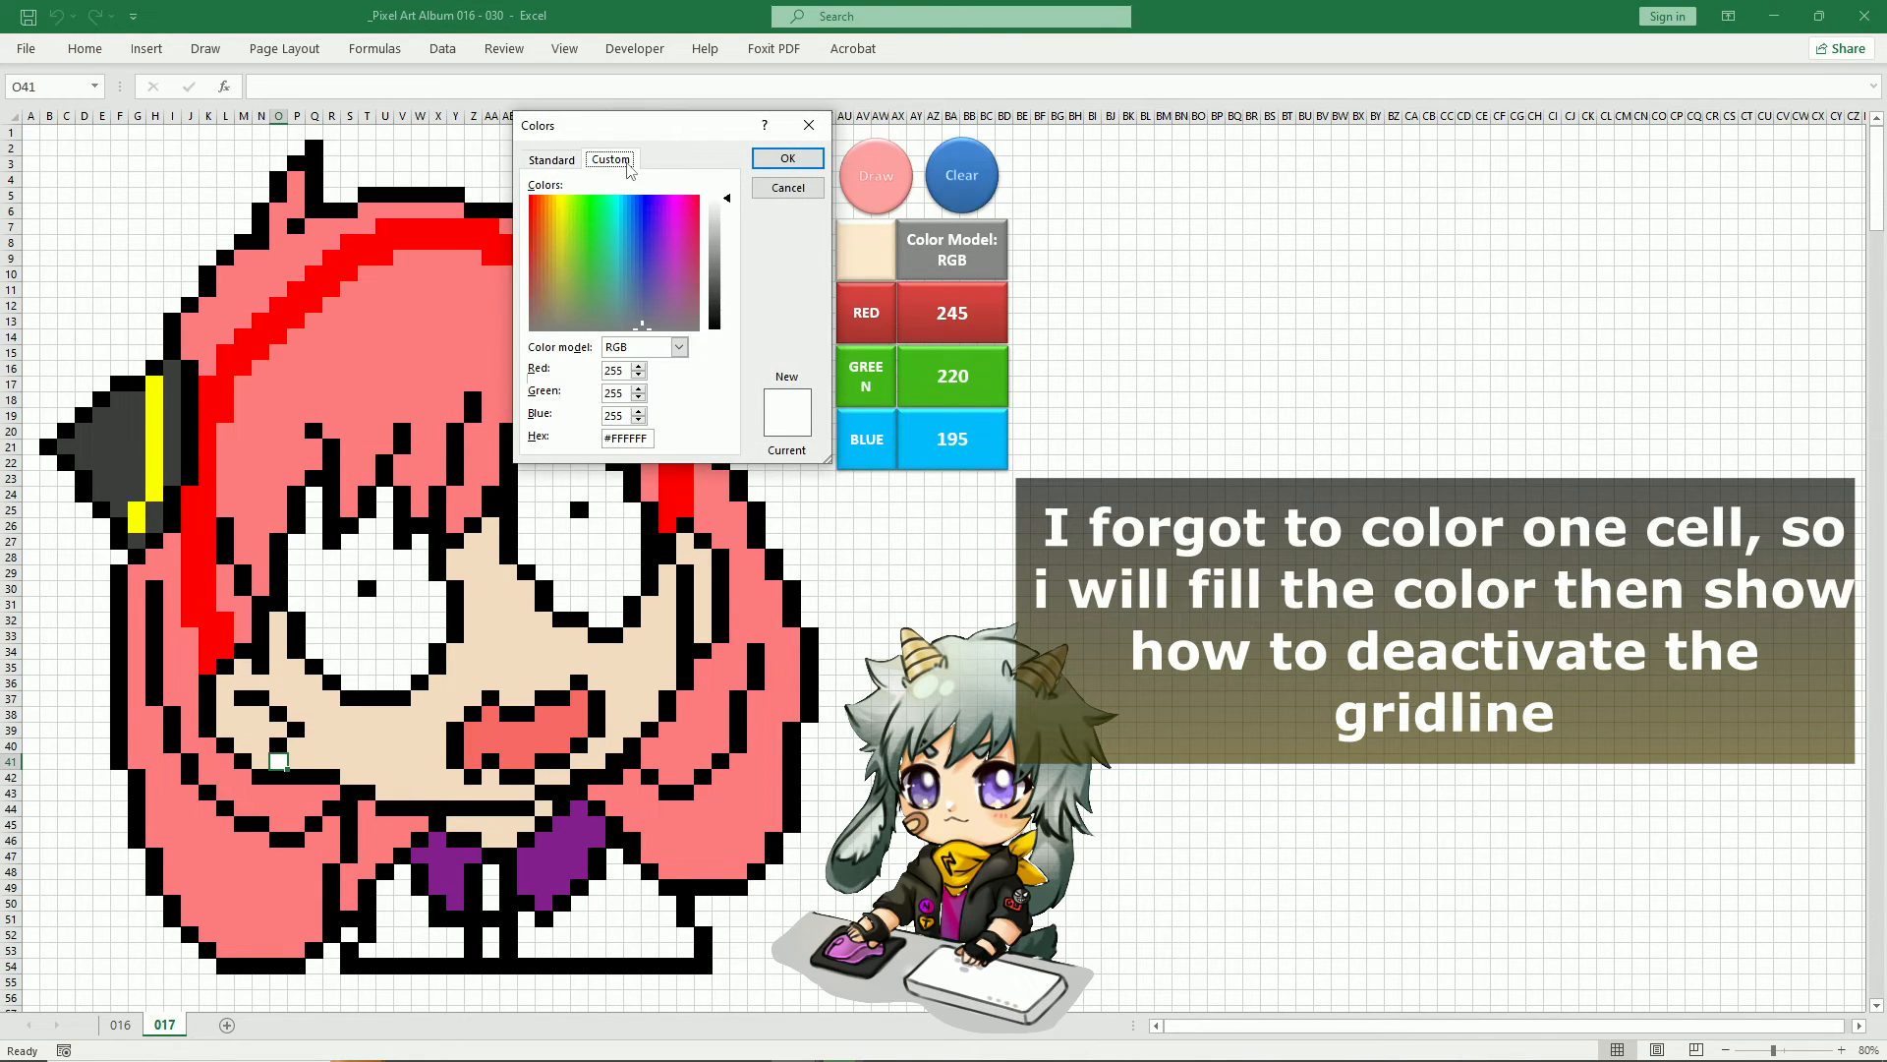
pyautogui.moveTo(676, 135); pyautogui.dragTo(549, 151)
pyautogui.click(499, 384)
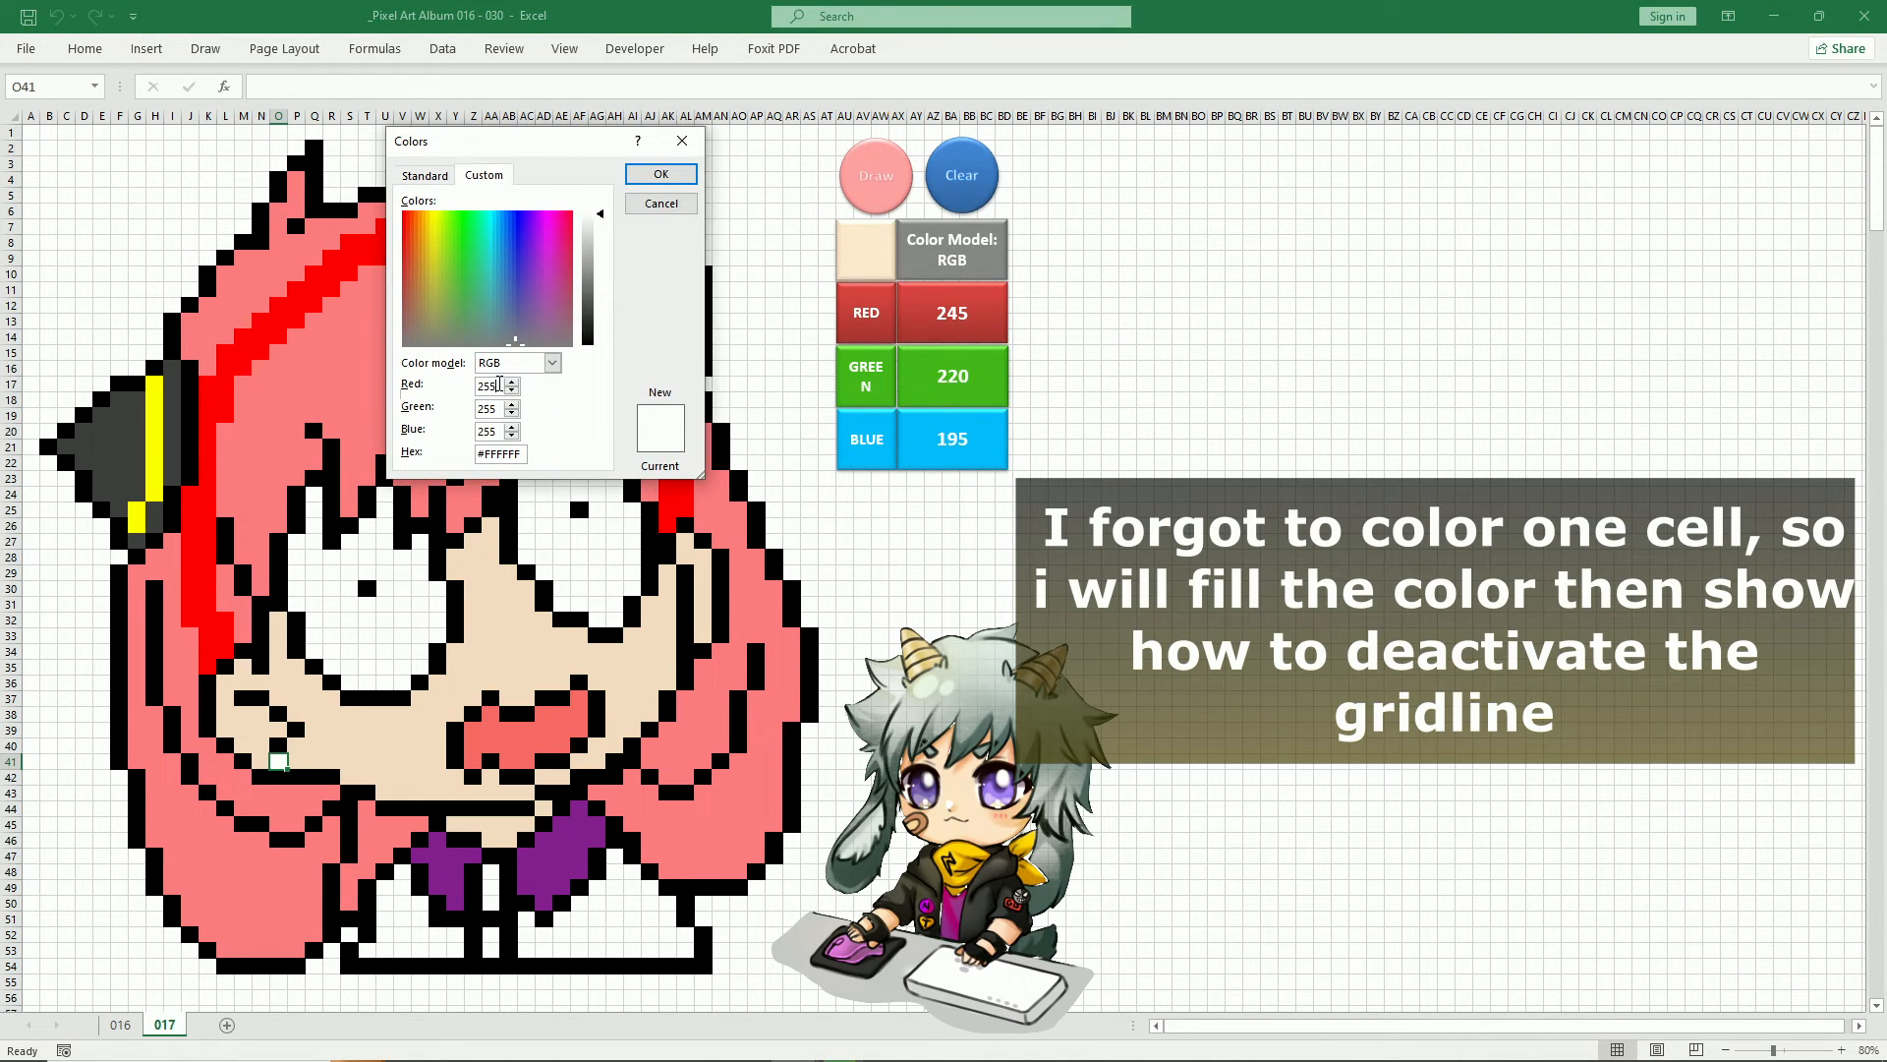
pyautogui.write('245')
pyautogui.doubleClick(501, 410)
pyautogui.write('220')
pyautogui.press('Tab')
pyautogui.write('1')
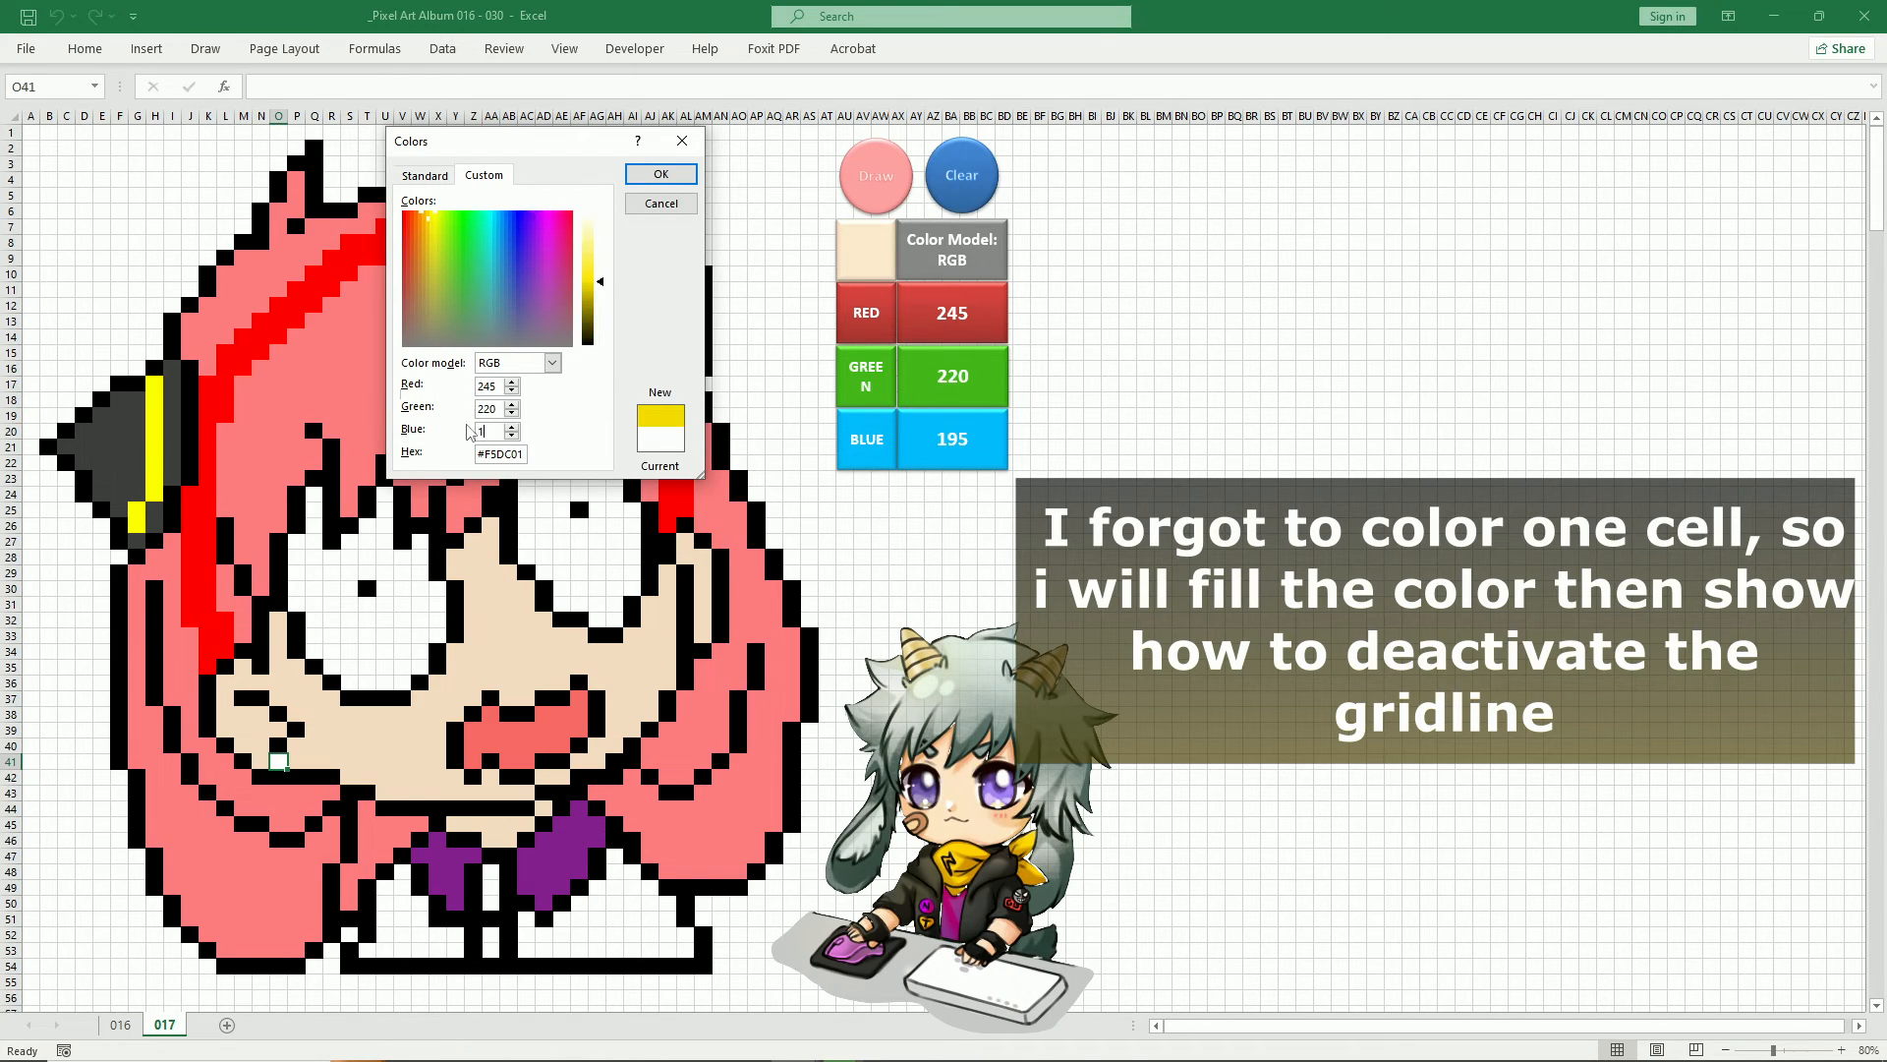
pyautogui.write('95')
pyautogui.click(667, 175)
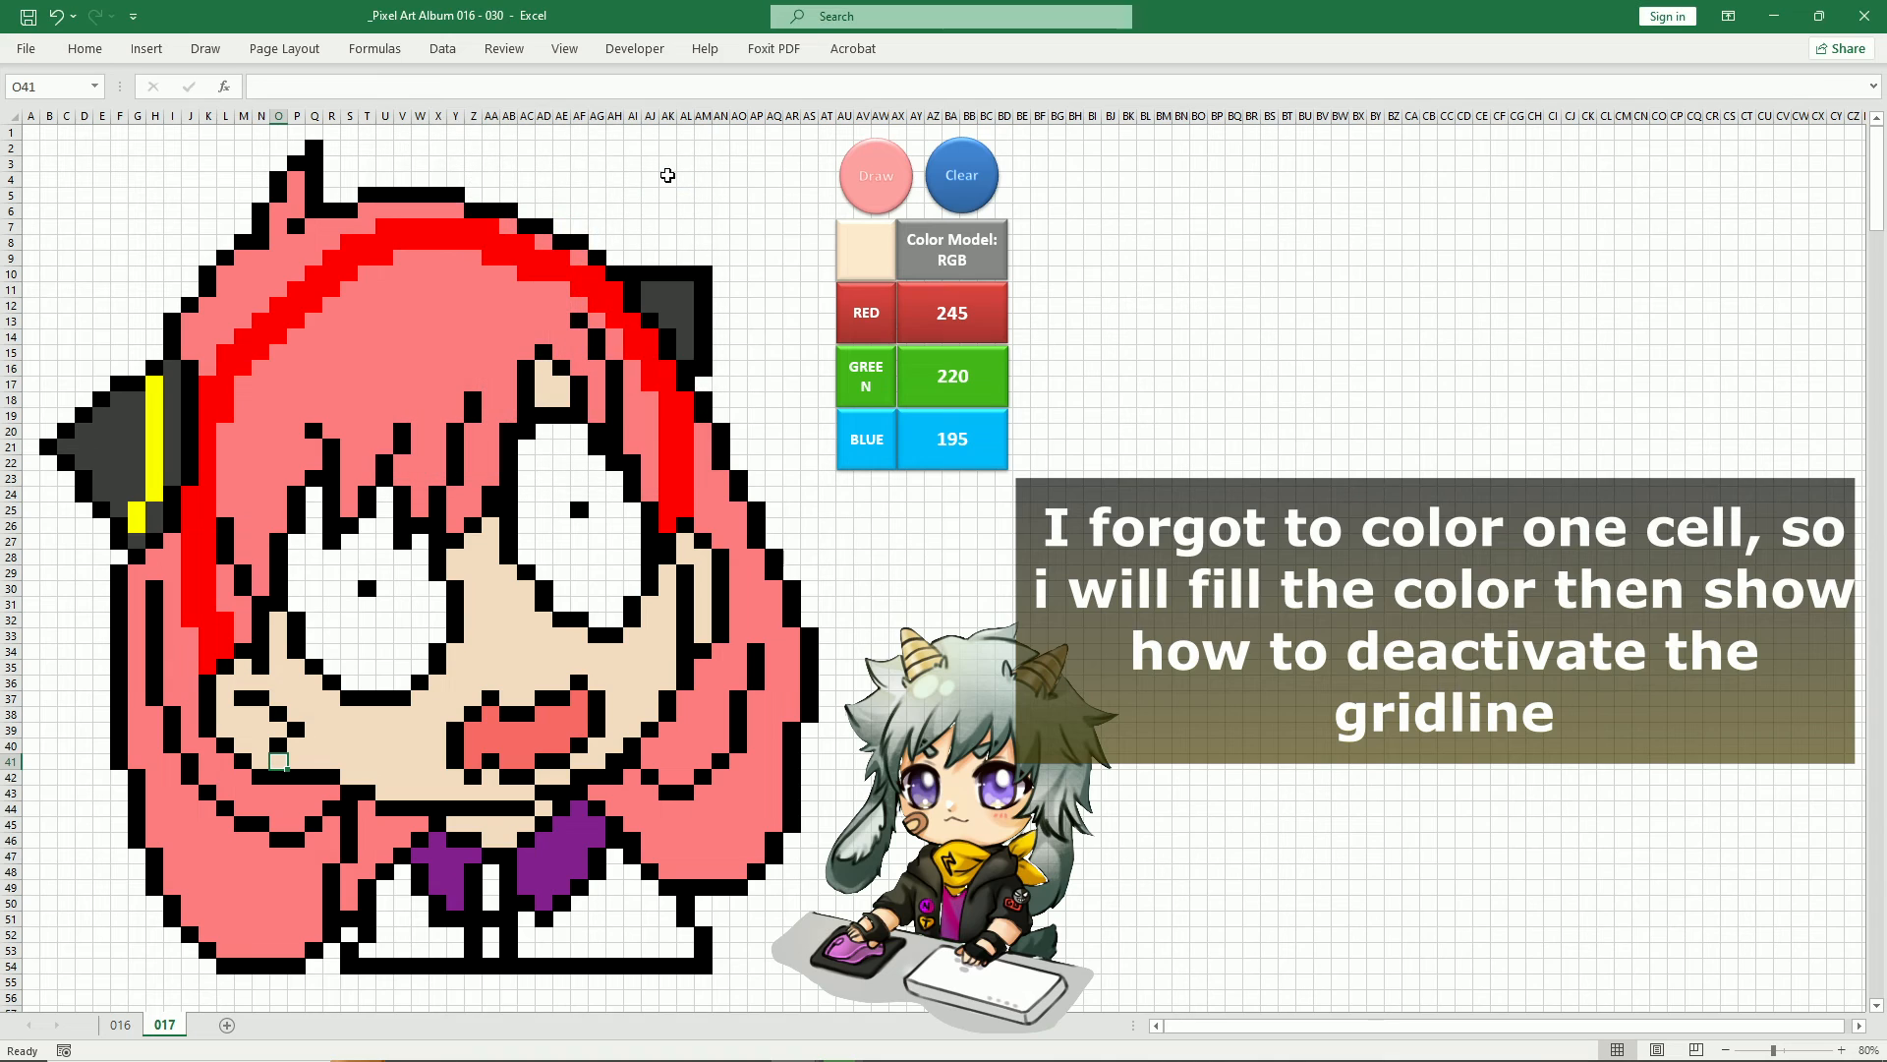
# Turn off the gridlines on sheet 017
pyautogui.click(878, 494)
pyautogui.click(634, 49)
pyautogui.click(568, 50)
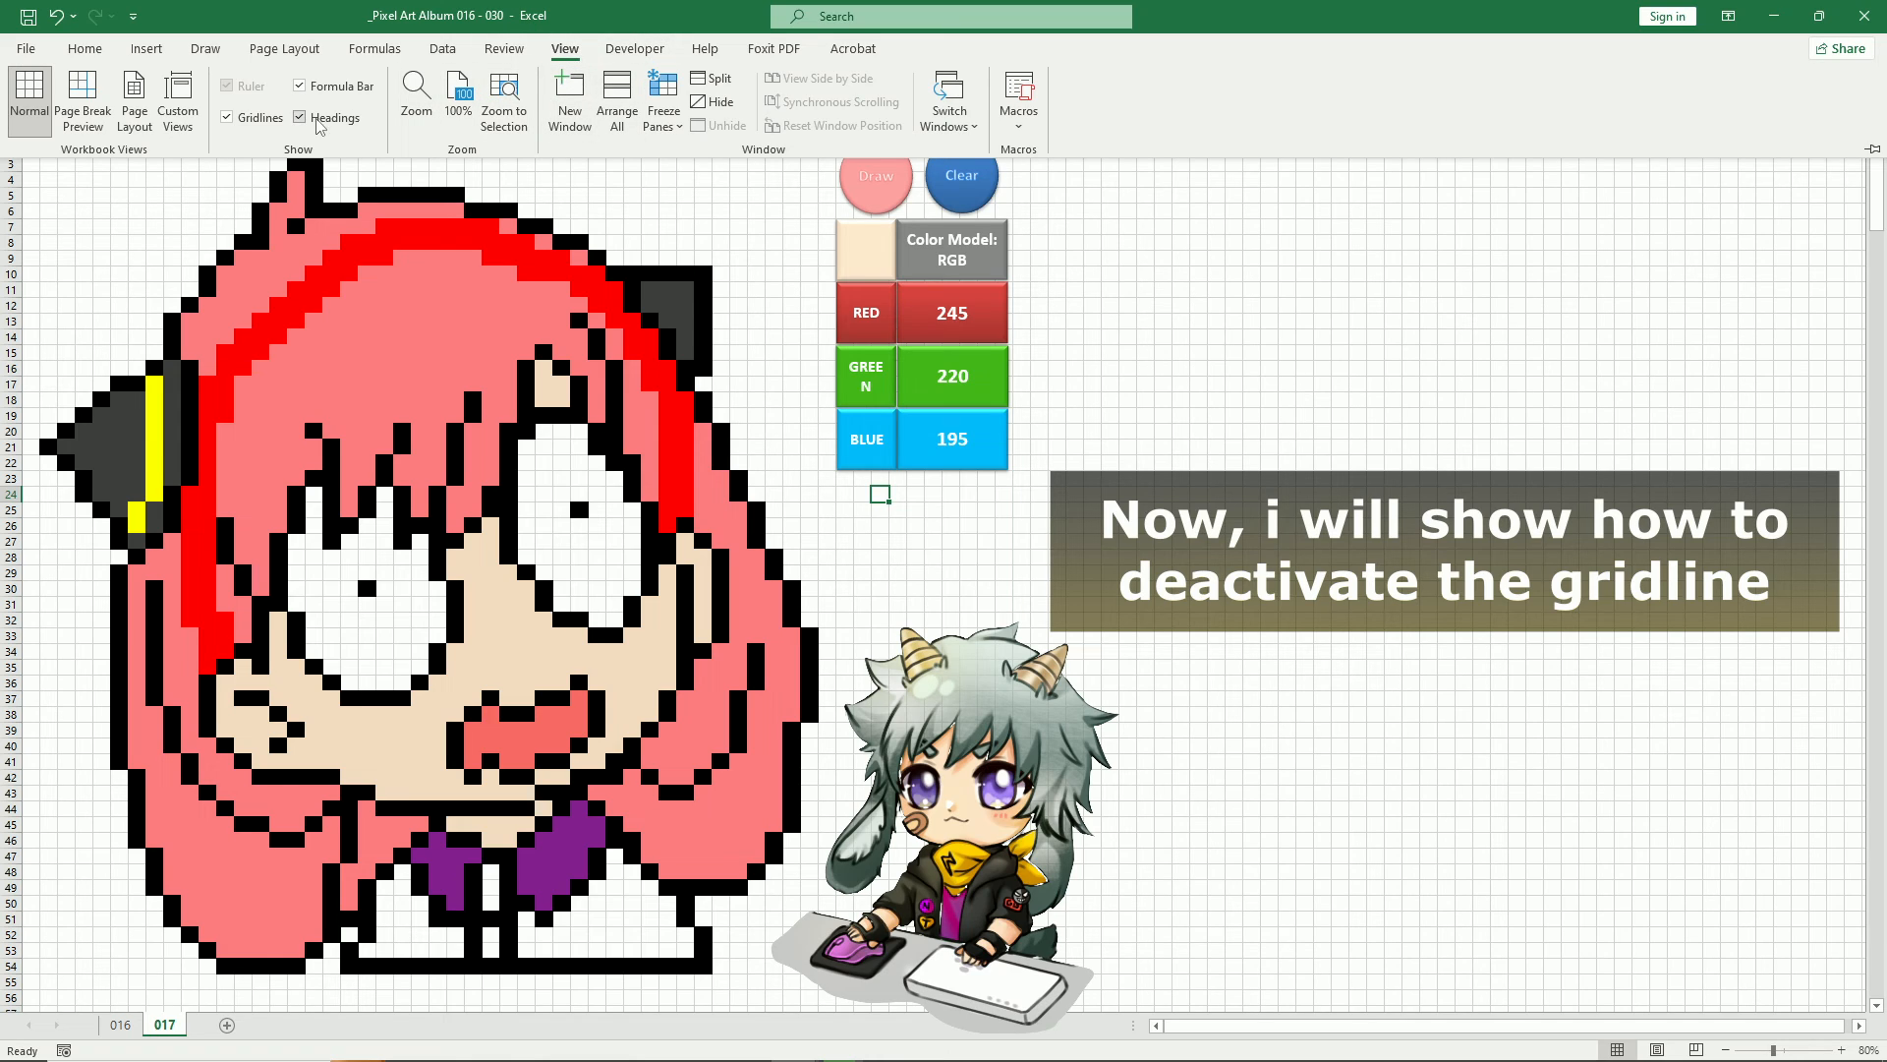
pyautogui.click(227, 117)
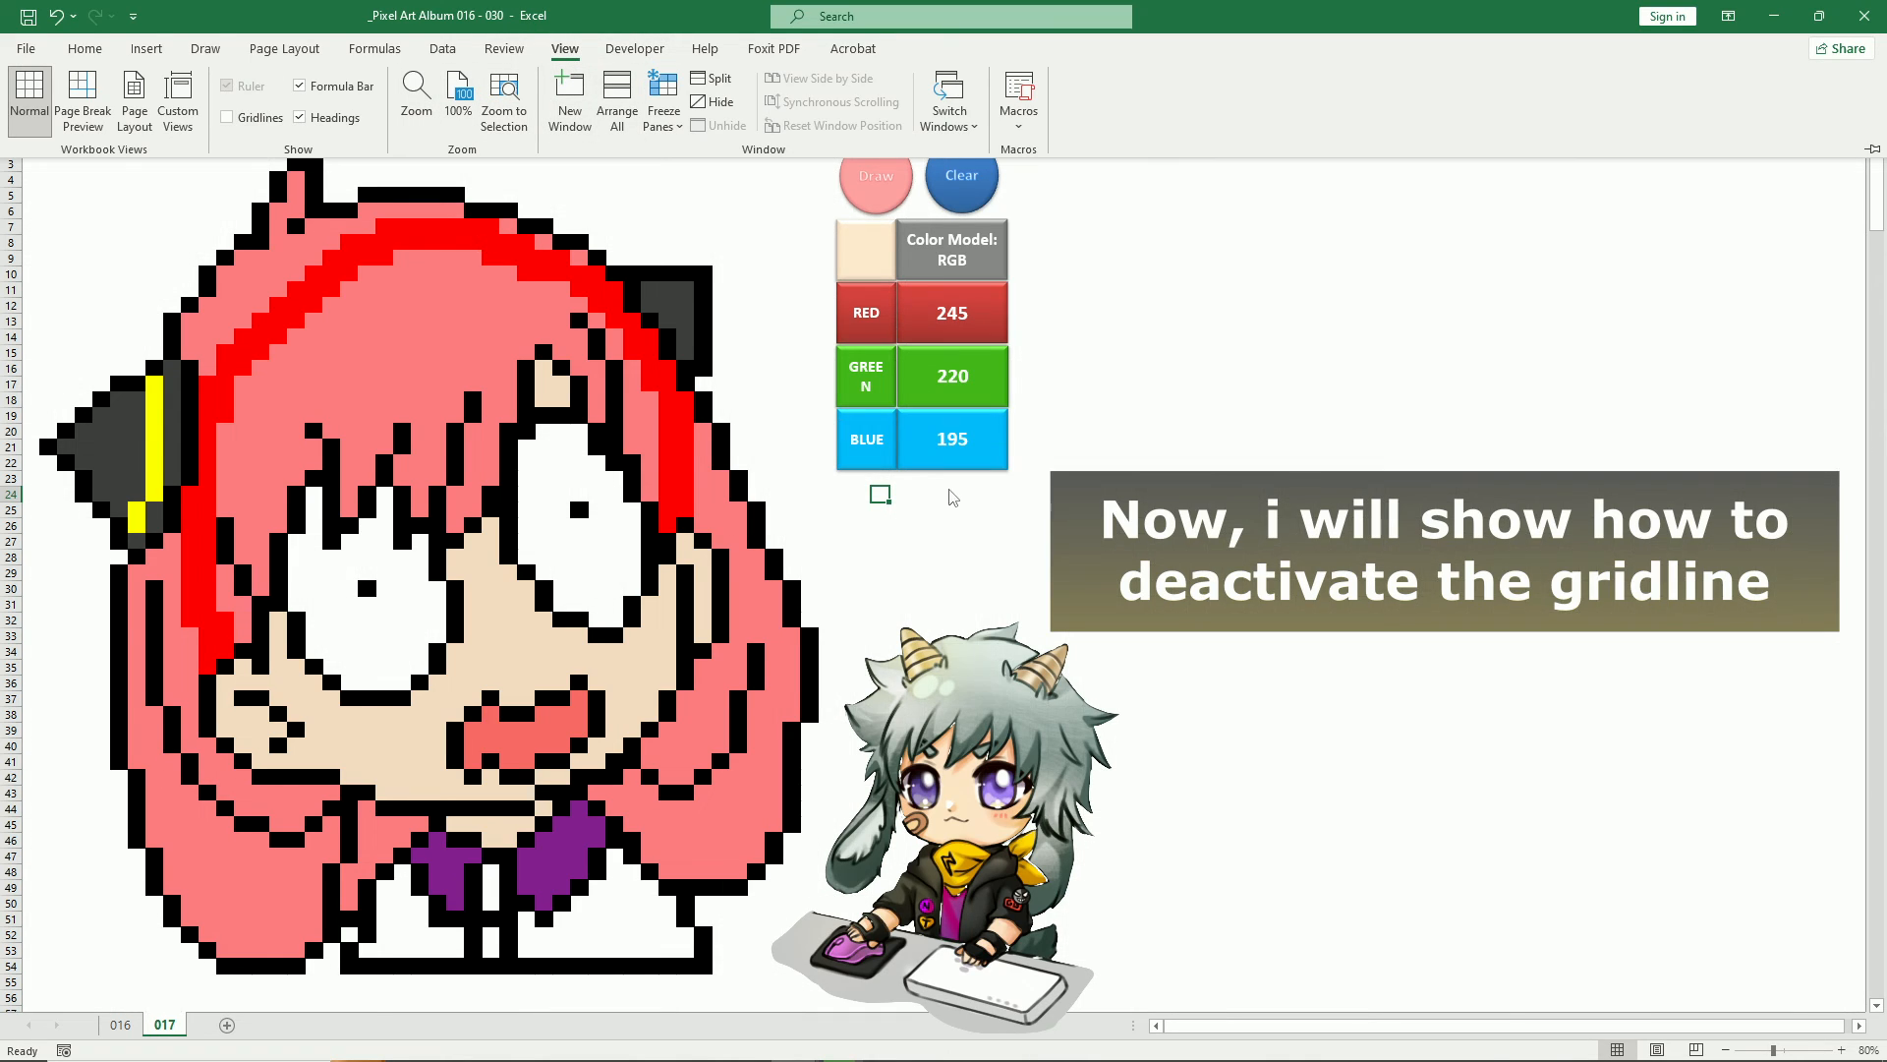
pyautogui.click(958, 500)
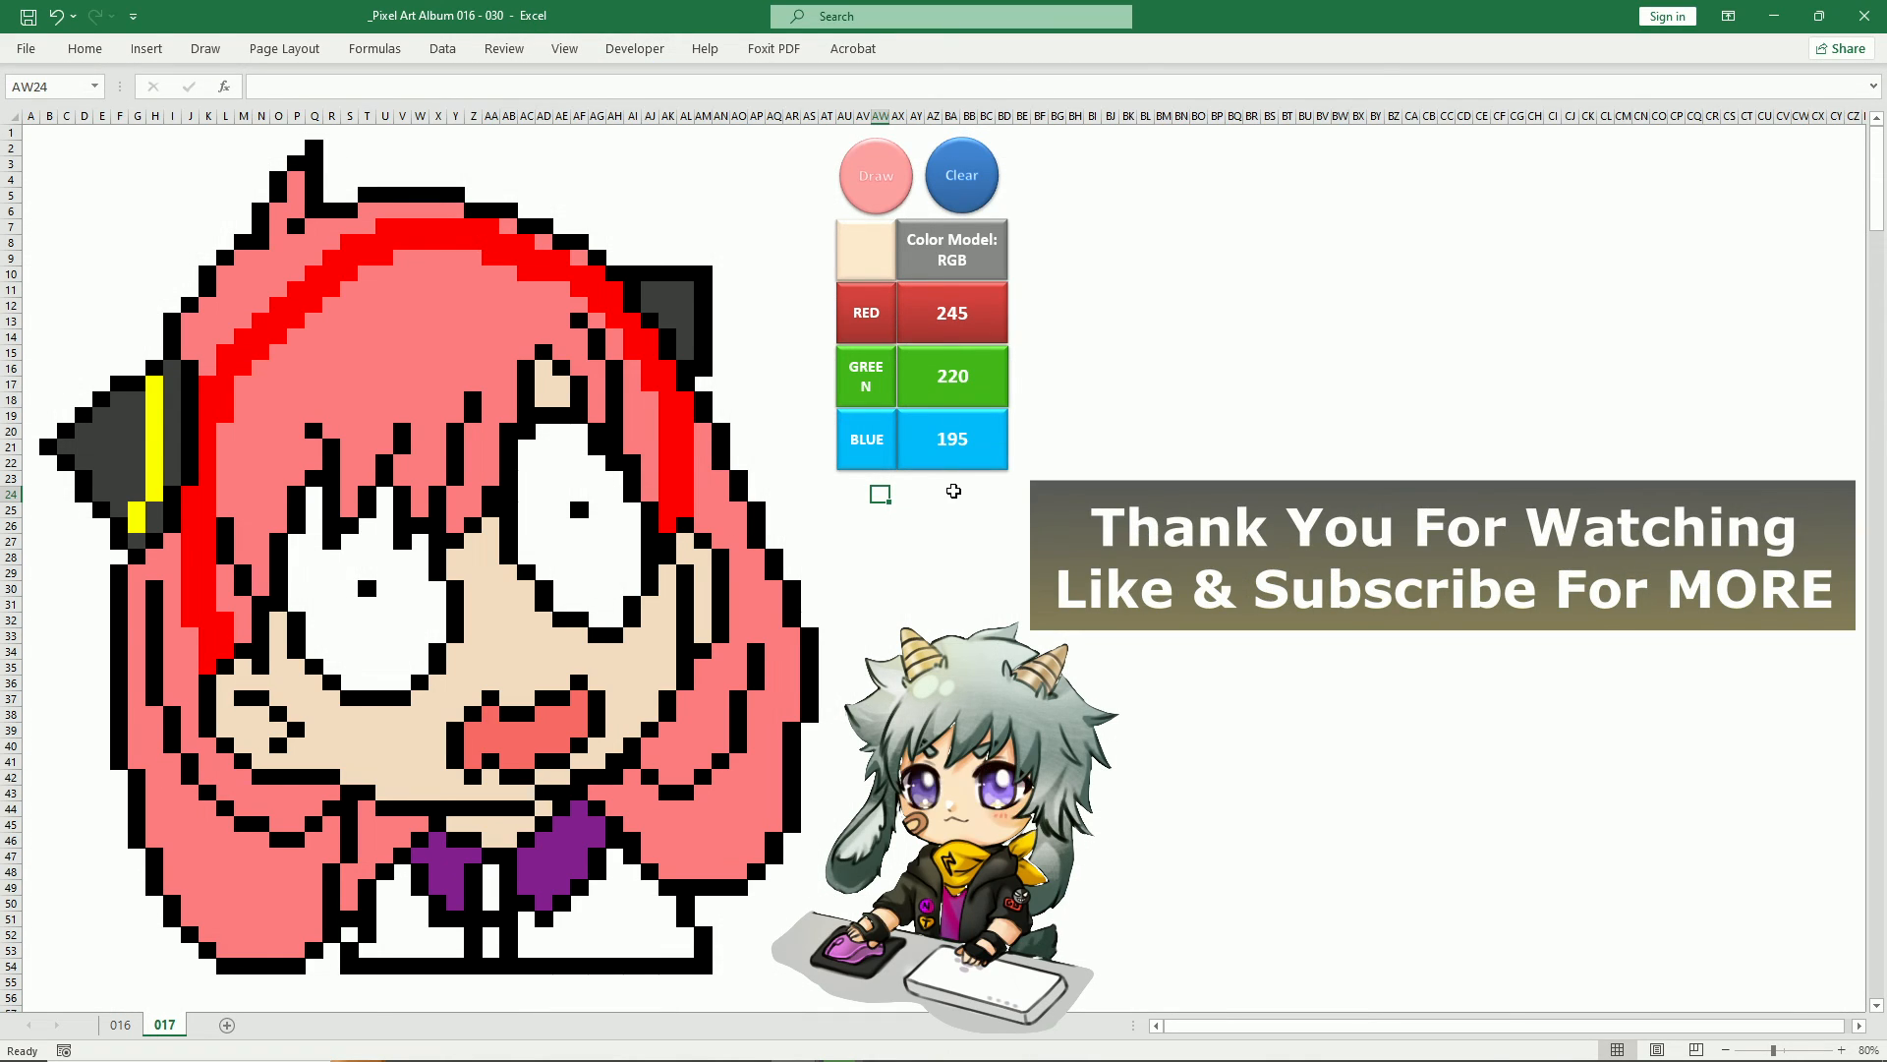